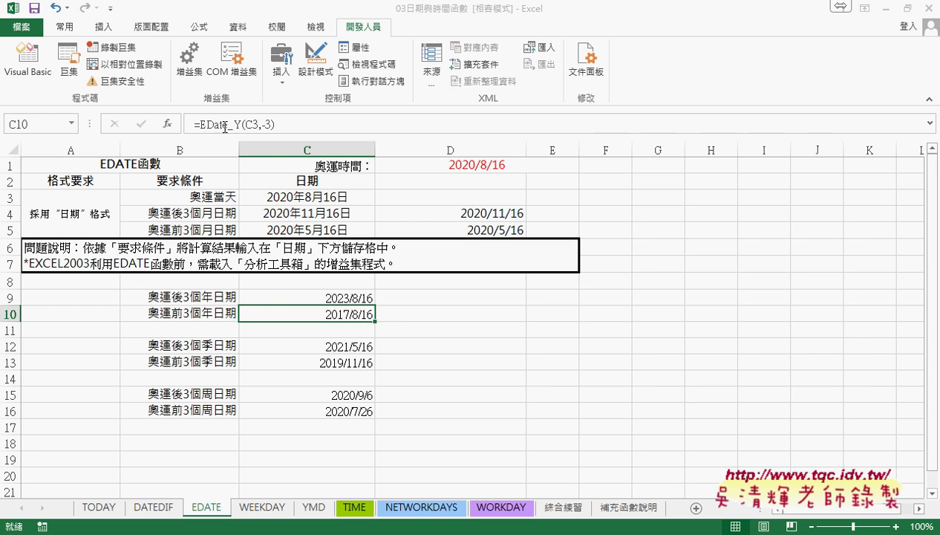
Check the EDate_Q formula in C12 and EDate_W in C15, then bring up the VBA editor
click(328, 346)
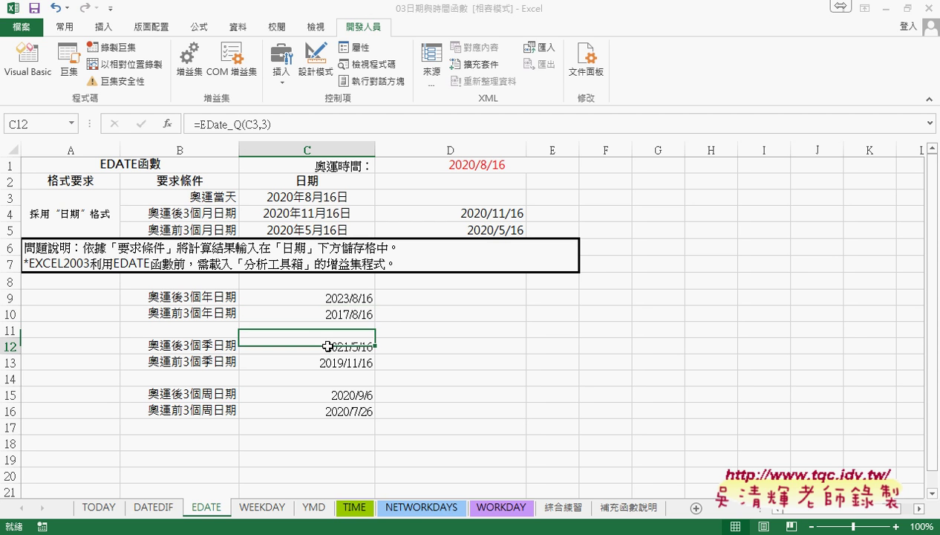
click(326, 398)
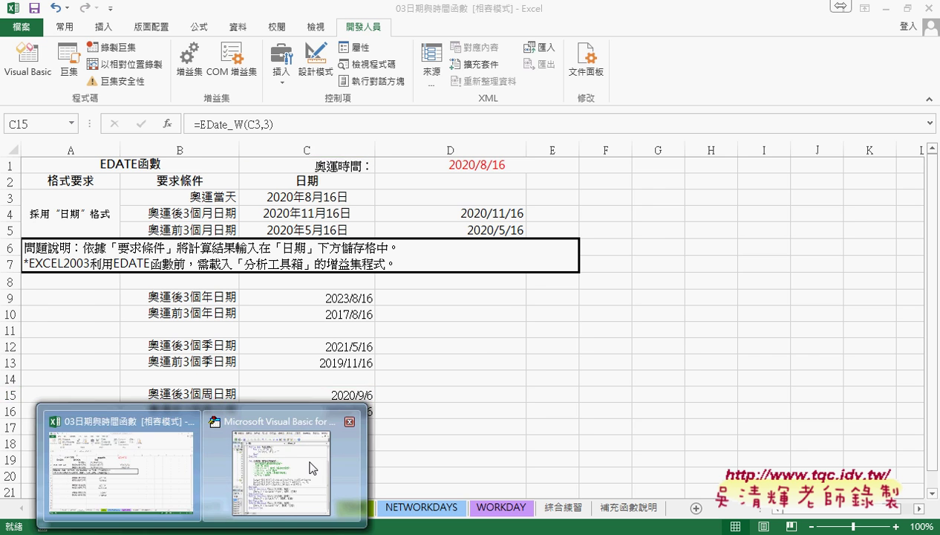
click(279, 444)
drag(558, 47, 277, 12)
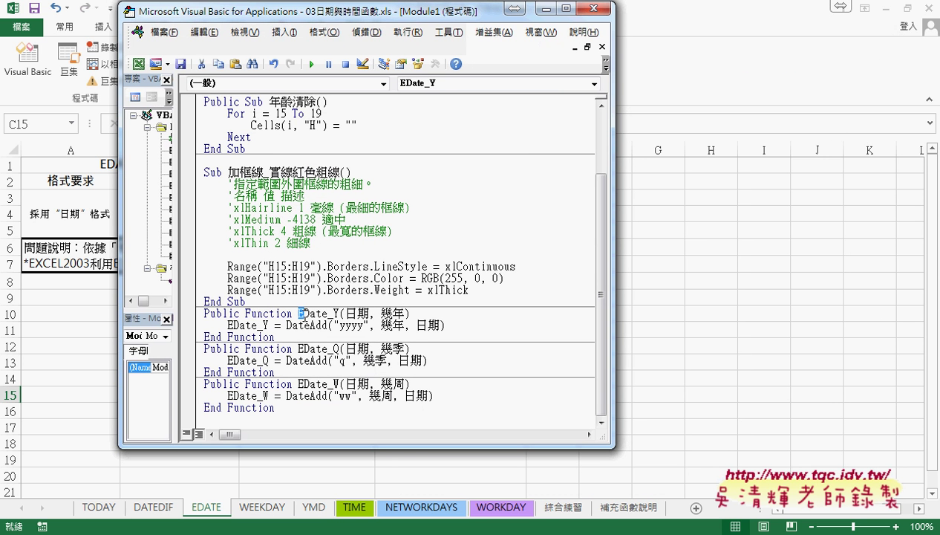
drag(297, 313, 338, 312)
click(346, 312)
drag(401, 312, 376, 312)
click(386, 325)
drag(286, 325, 327, 325)
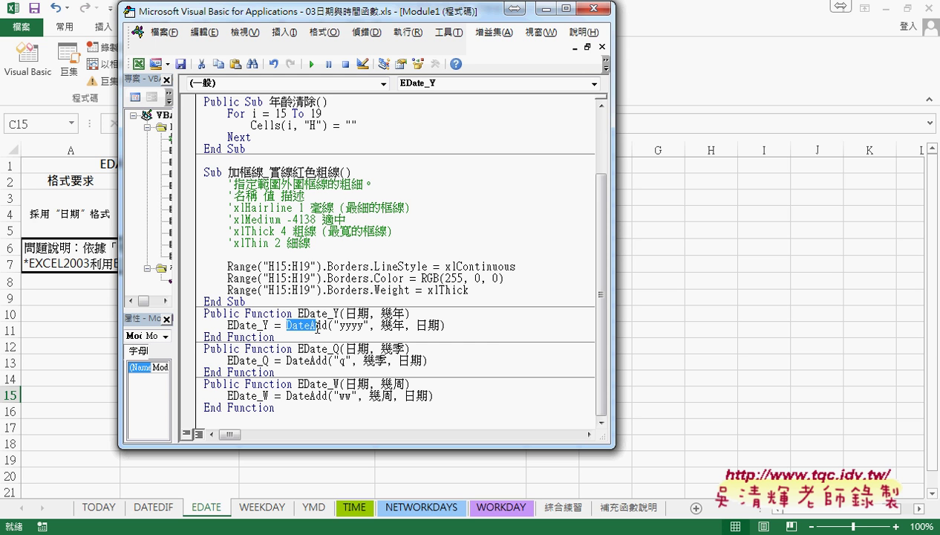
click(286, 326)
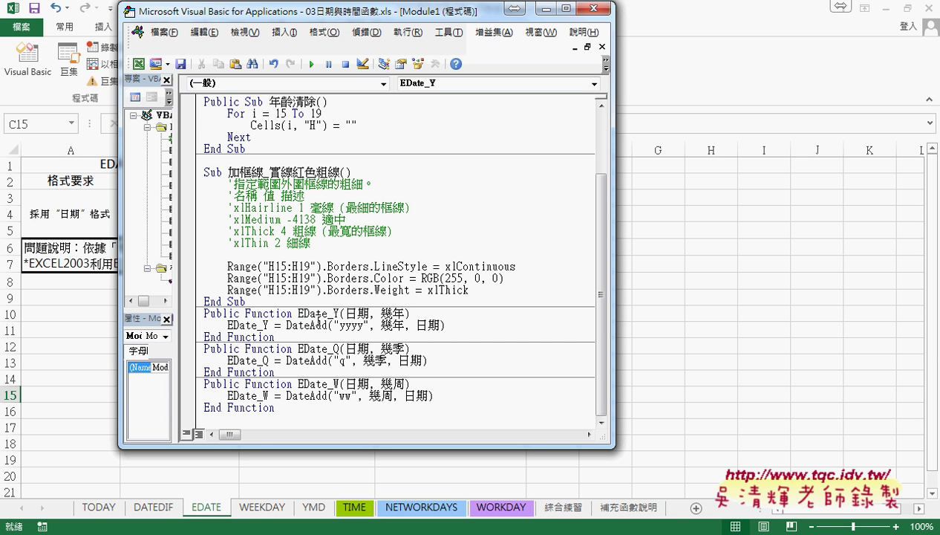
Change EDate_Y's DateAdd call to VBA.DateAdd using IntelliSense, then place the caret in DateAdd
text(vba)
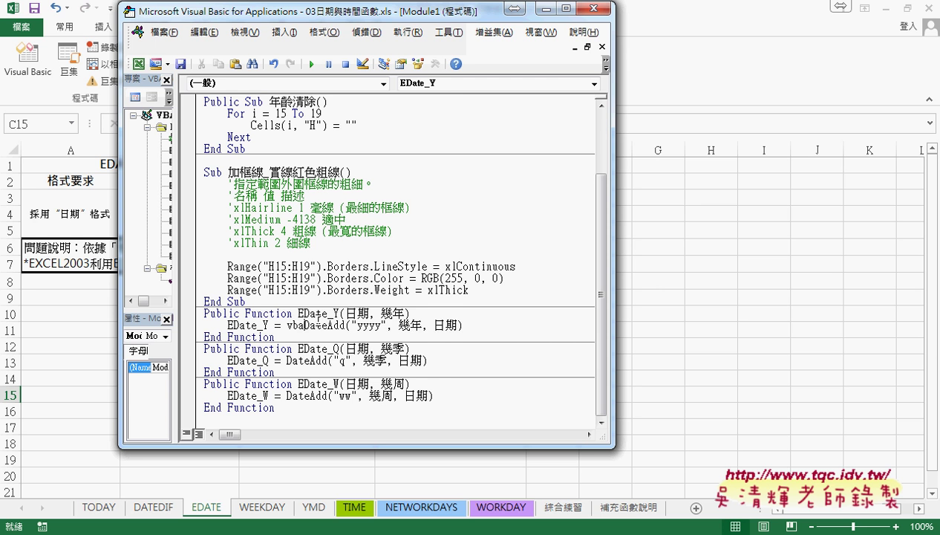
text(.)
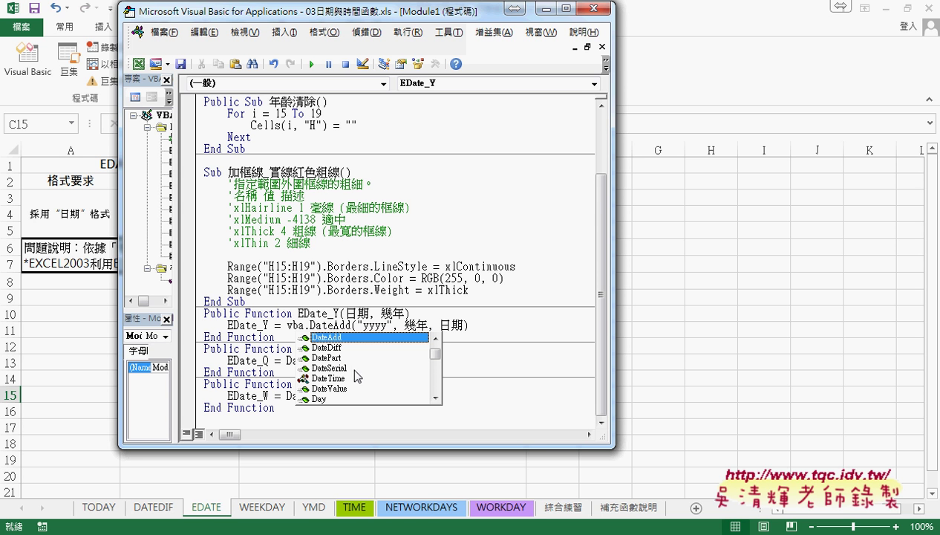
click(436, 337)
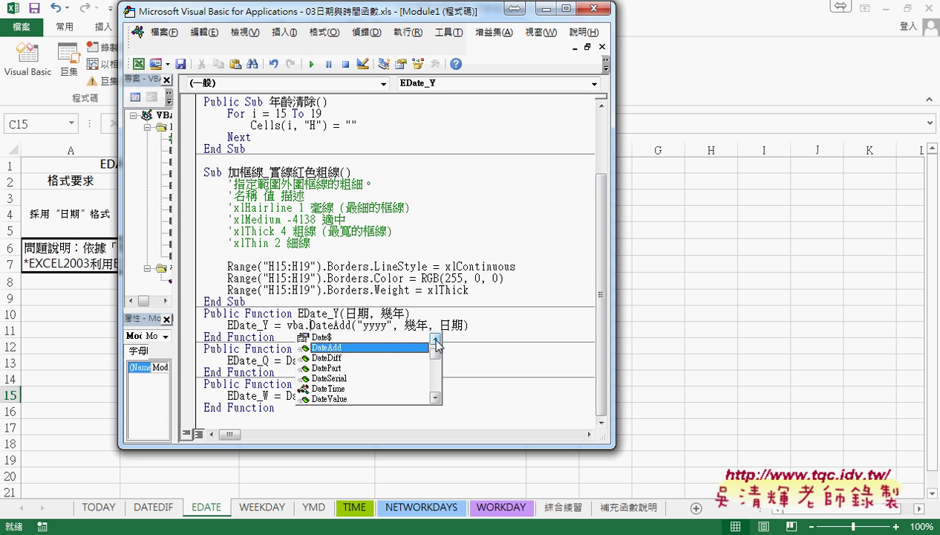
click(438, 336)
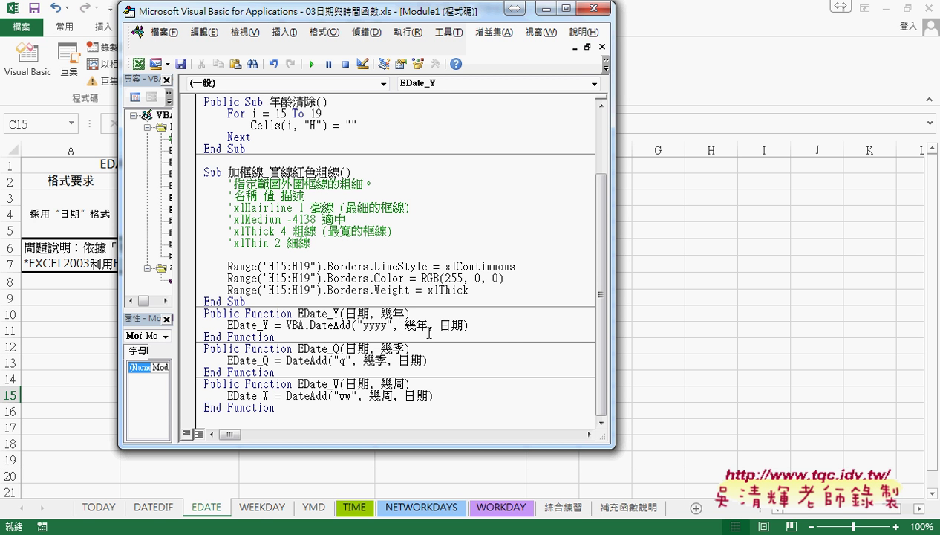
click(319, 326)
Open the DateAdd help page with F1 and highlight its heading and 時間間隔 argument
key(F1)
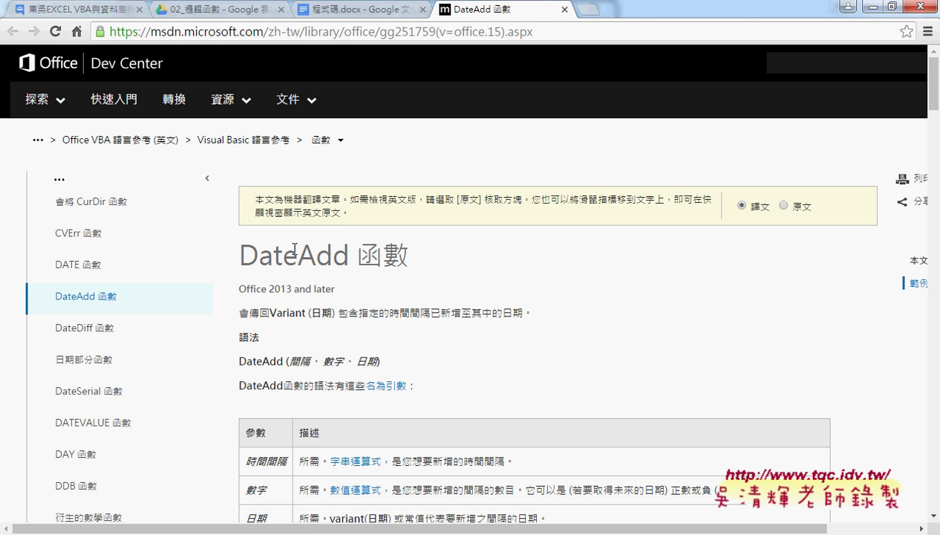
drag(237, 254, 351, 254)
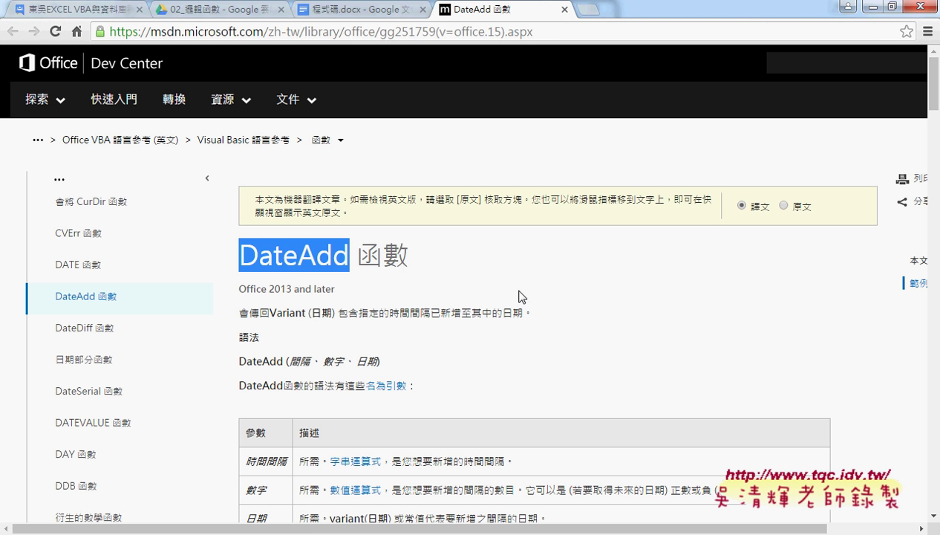
scroll(516, 292, down, 3)
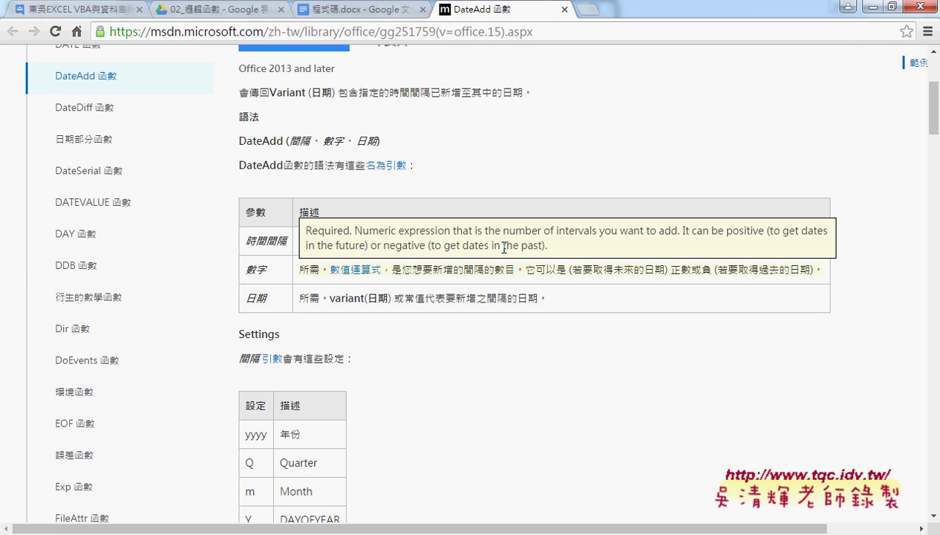
mouse_move(294, 145)
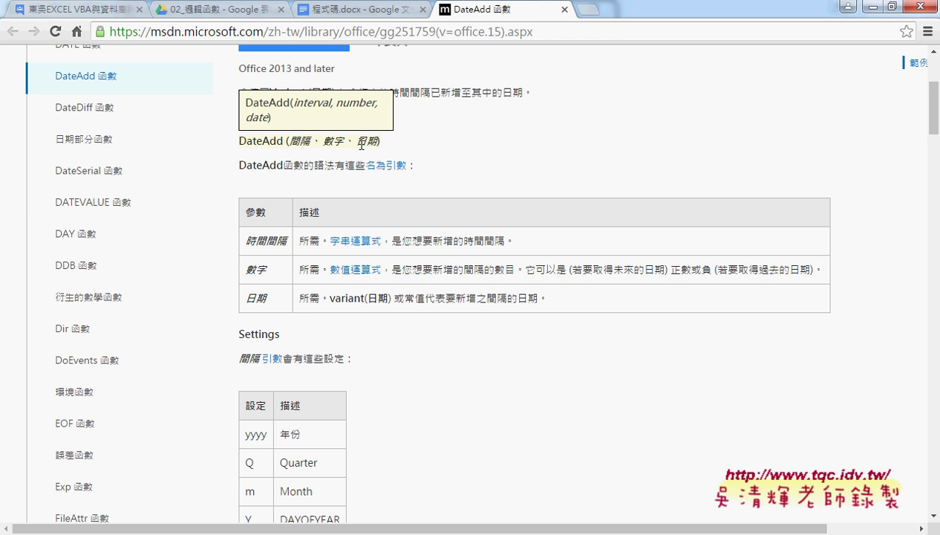
drag(245, 240, 285, 242)
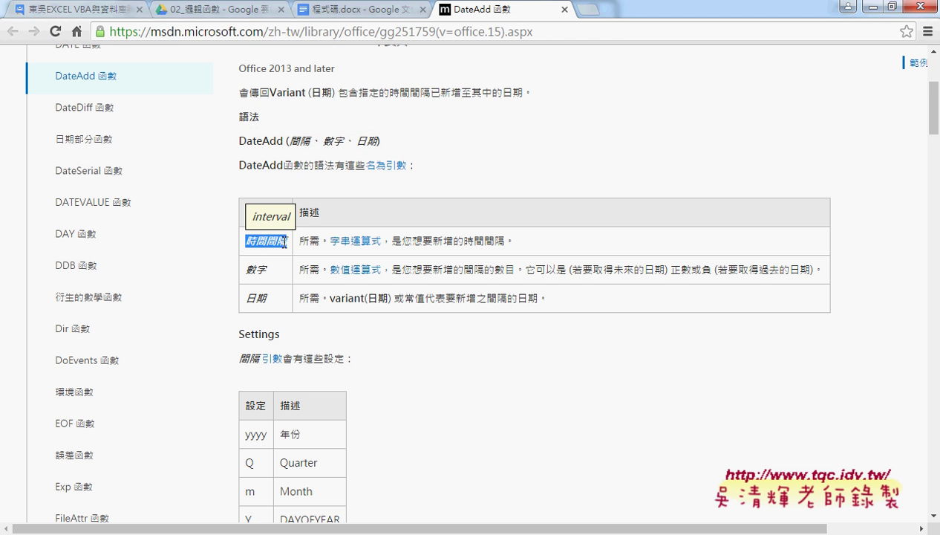
scroll(285, 242, down, 2)
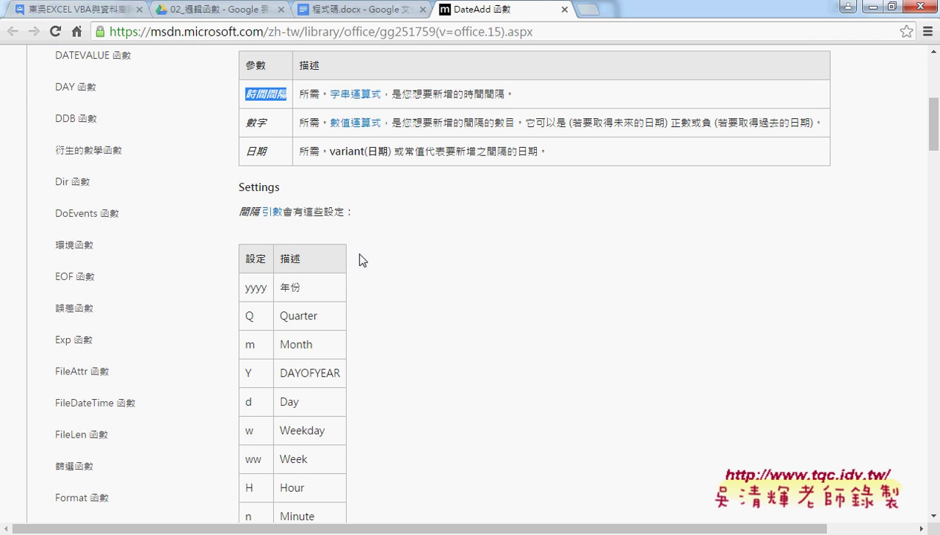
scroll(369, 258, down, 2)
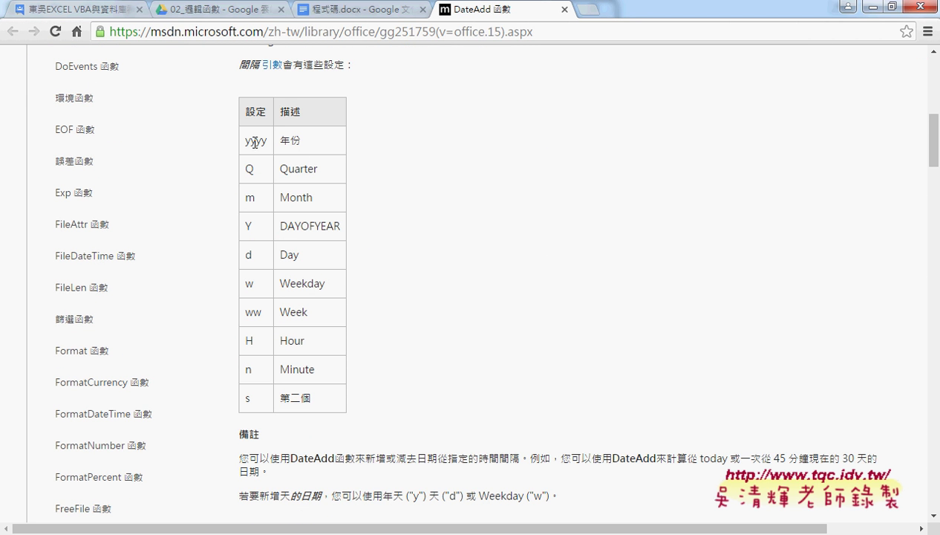
drag(244, 140, 273, 142)
mouse_move(285, 142)
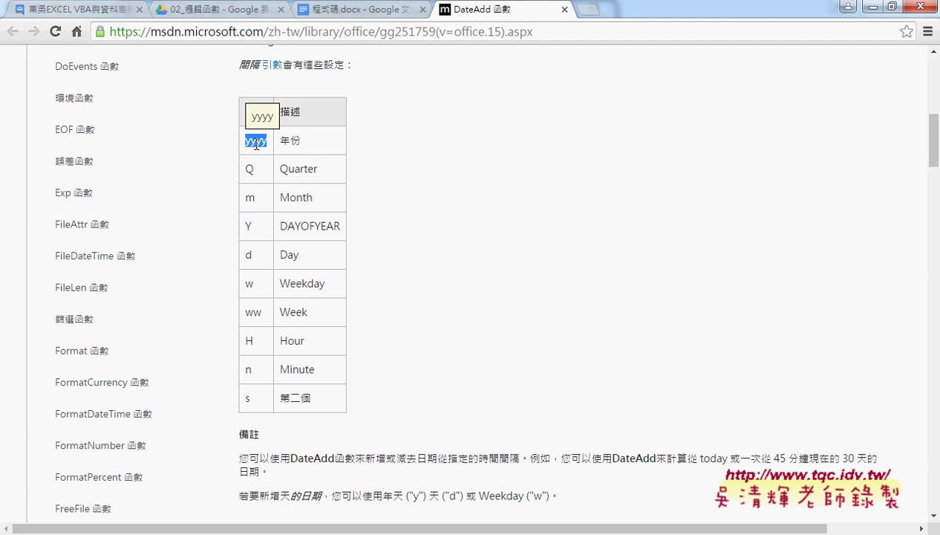
double_click(249, 170)
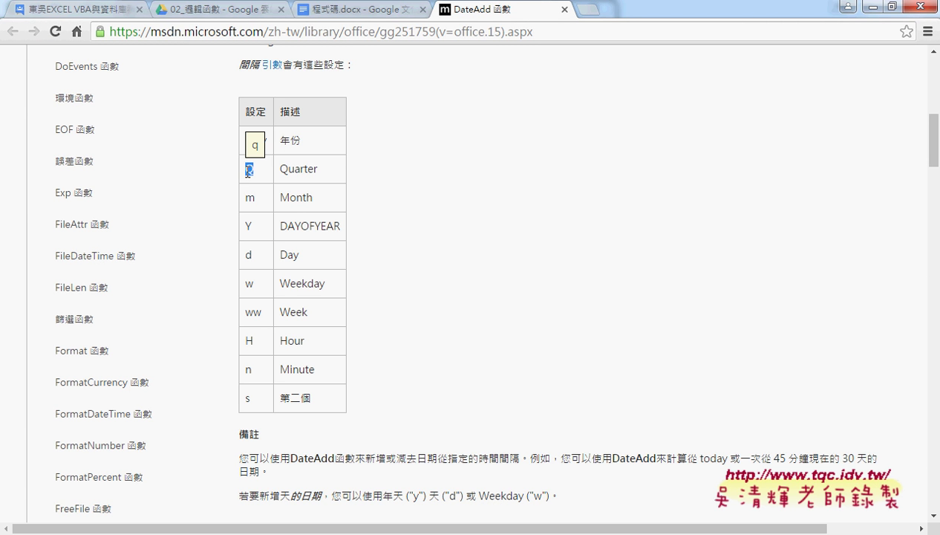
click(249, 199)
double_click(249, 286)
double_click(253, 312)
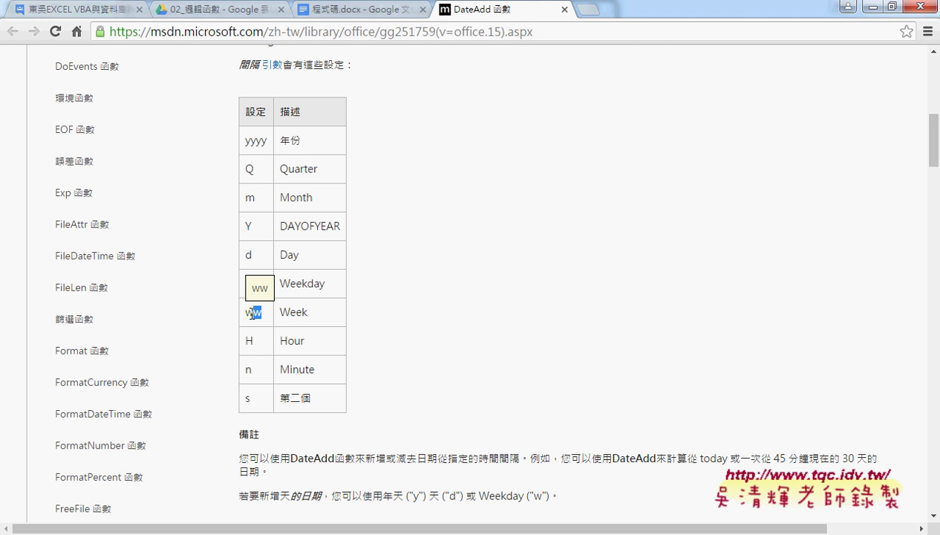
shift+click(293, 310)
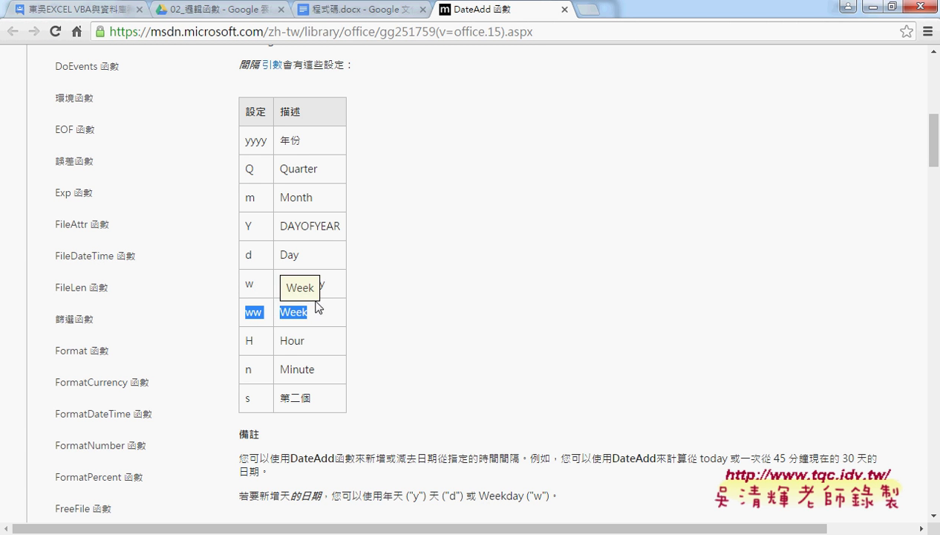
mouse_move(335, 286)
mouse_down()
mouse_move(236, 283)
mouse_move(248, 282)
mouse_up()
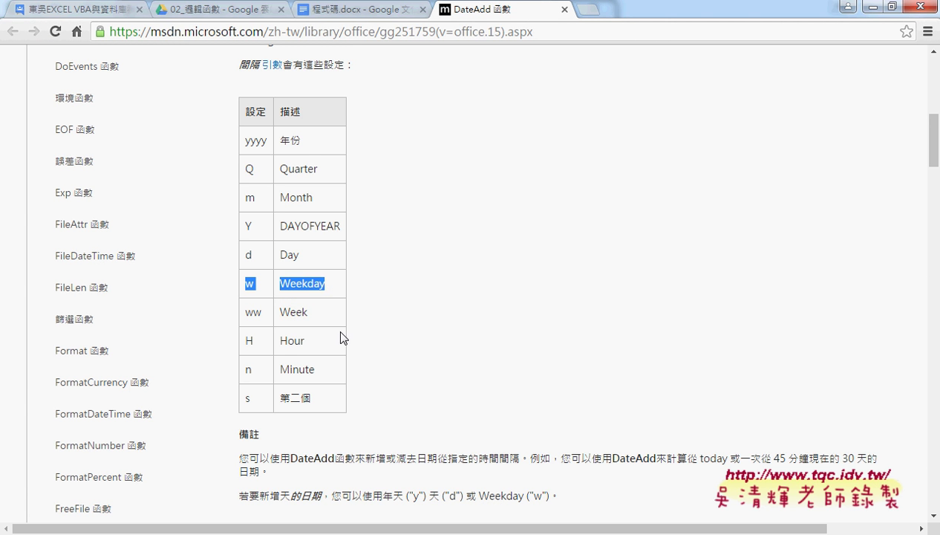
Highlight the Hour, Minute and 第二個 interval rows and the n and m codes, then go to 程式碼.docx
scroll(331, 337, down, 1)
drag(331, 328, 242, 268)
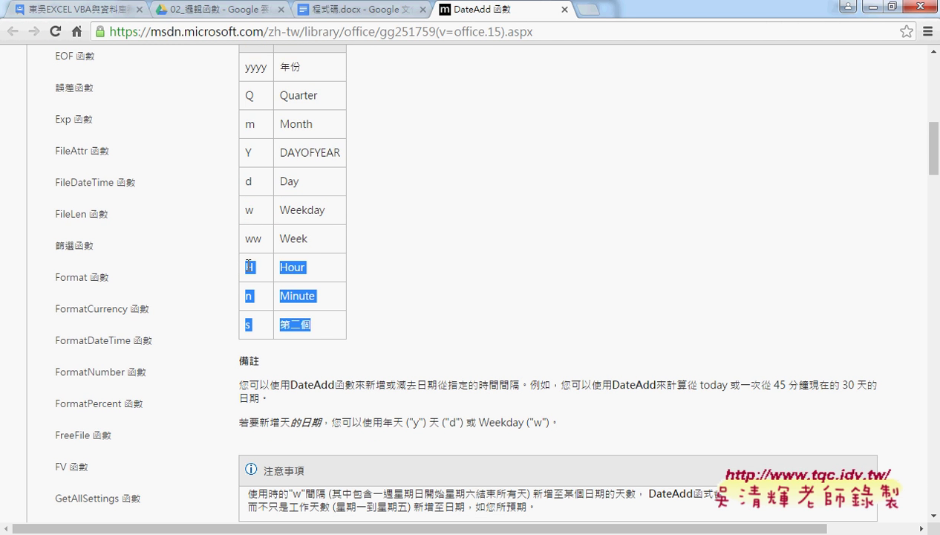
click(256, 302)
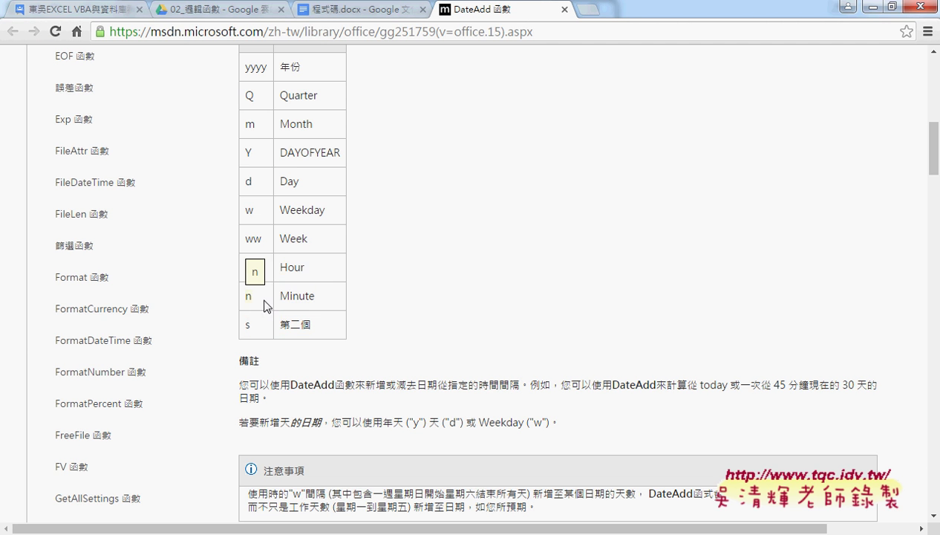
drag(312, 300, 245, 300)
drag(259, 125, 245, 125)
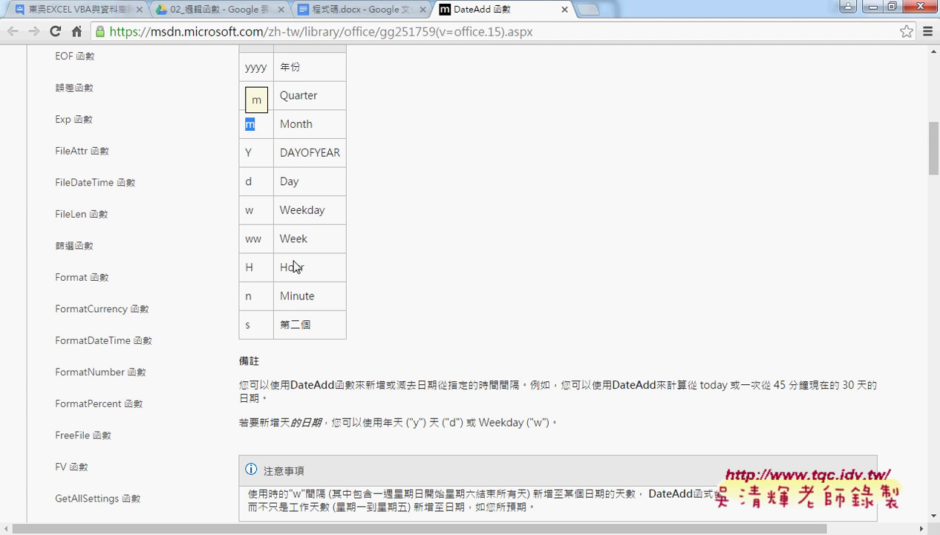
mouse_move(288, 267)
drag(263, 296, 245, 295)
click(346, 11)
Select the ETime_H, ETime_M and ETime_S functions, then scroll down to the TIME table
scroll(448, 220, up, 1)
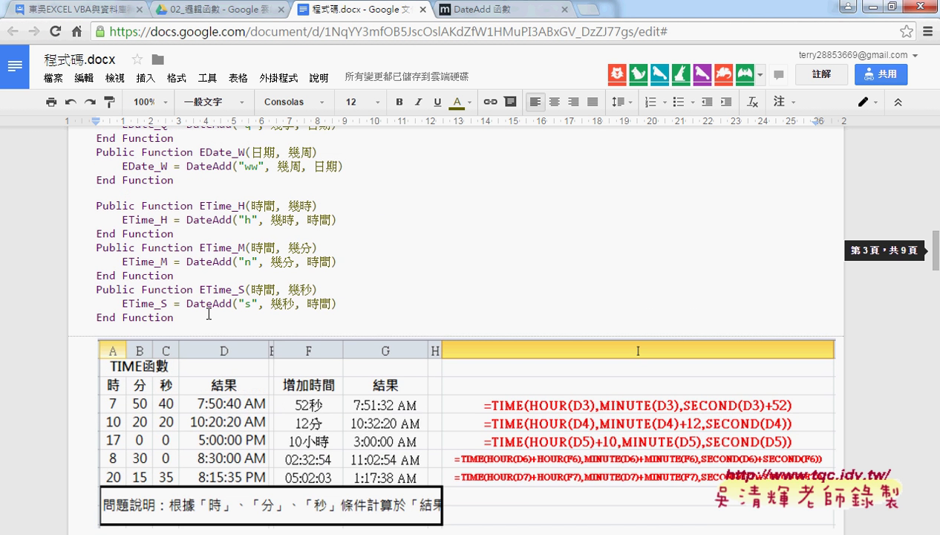
drag(196, 317, 87, 208)
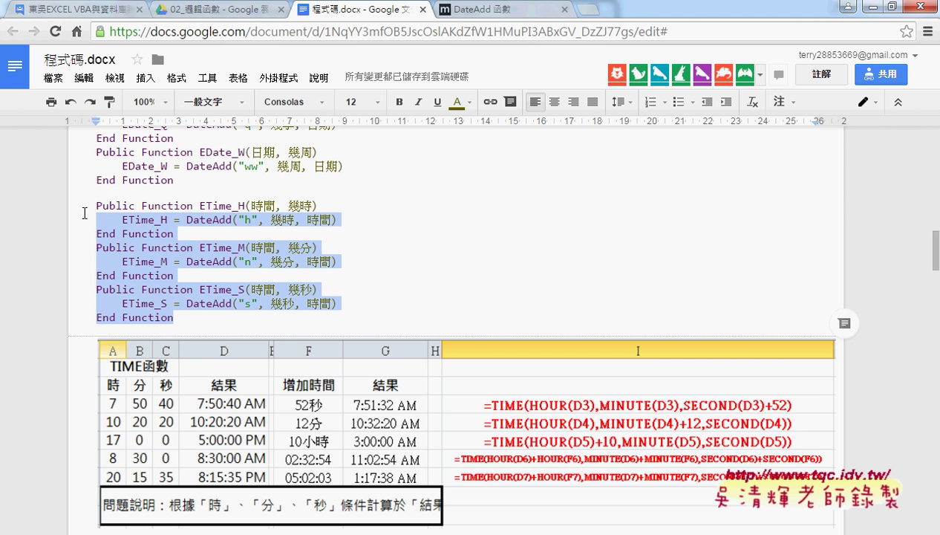
scroll(464, 237, down, 2)
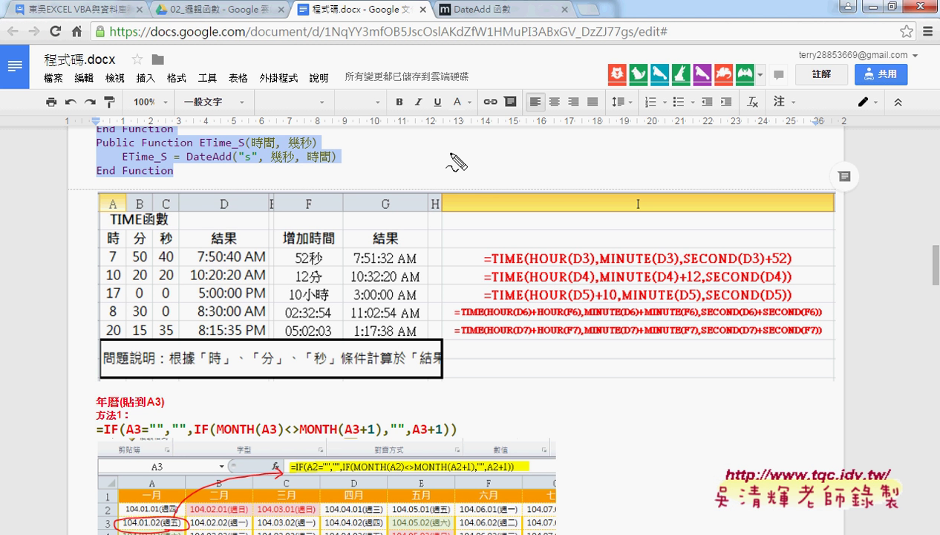
Underline TIME in the row 3 sample formula with the pen, then erase the ink
drag(491, 264, 561, 264)
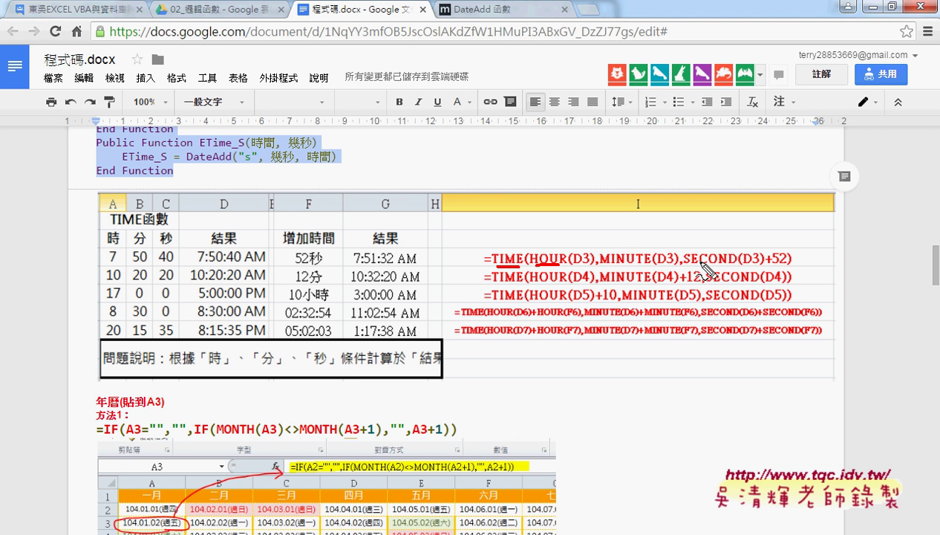
key(Escape)
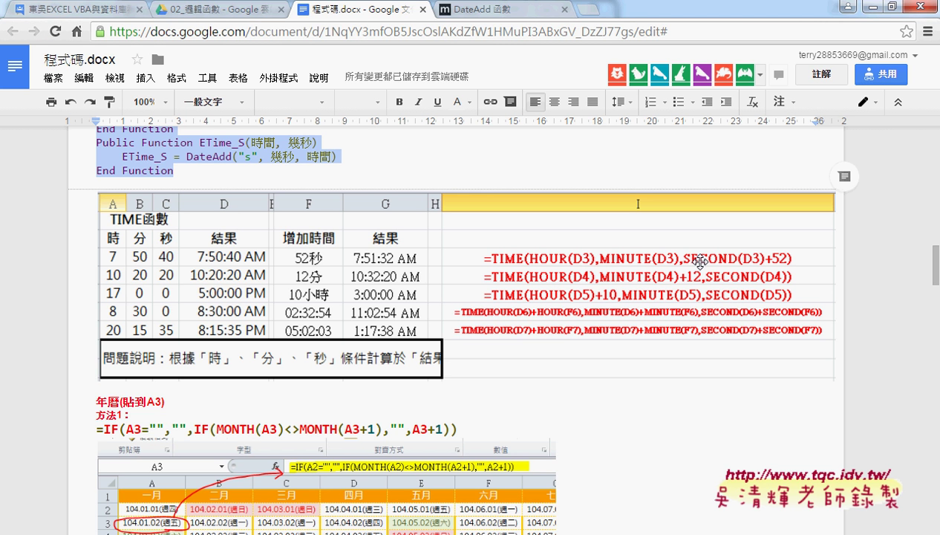
Switch to Excel's TIME sheet, look over inputs A3:C3, and select result cell D3
click(202, 533)
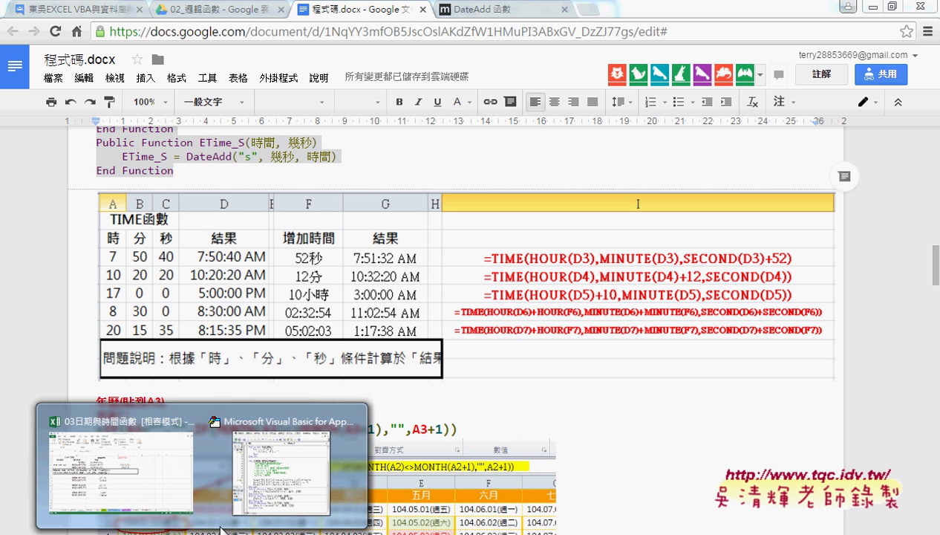
click(136, 475)
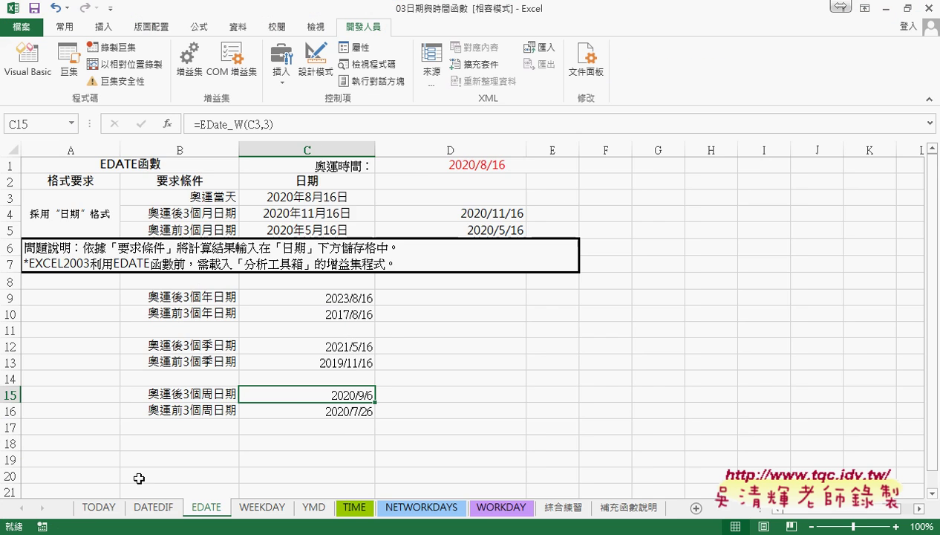
click(356, 508)
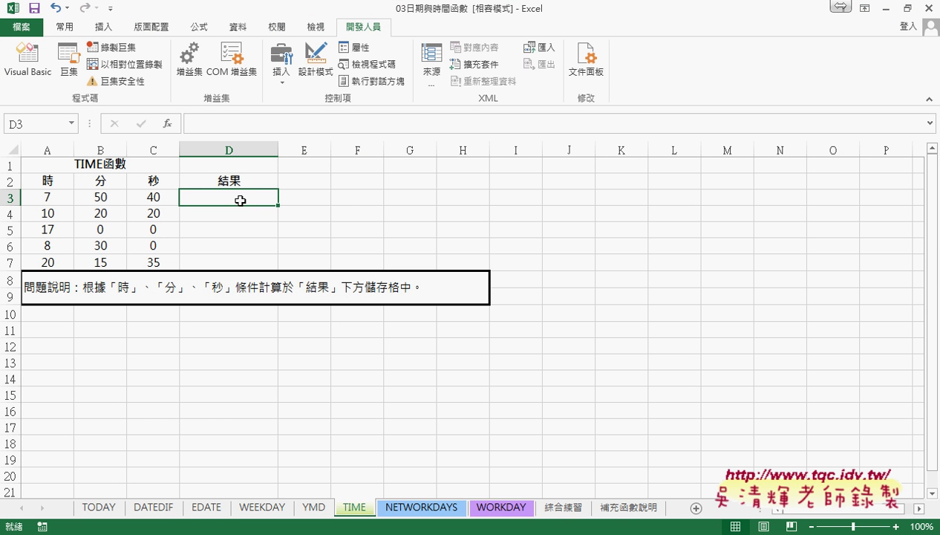
click(69, 197)
drag(69, 196, 153, 197)
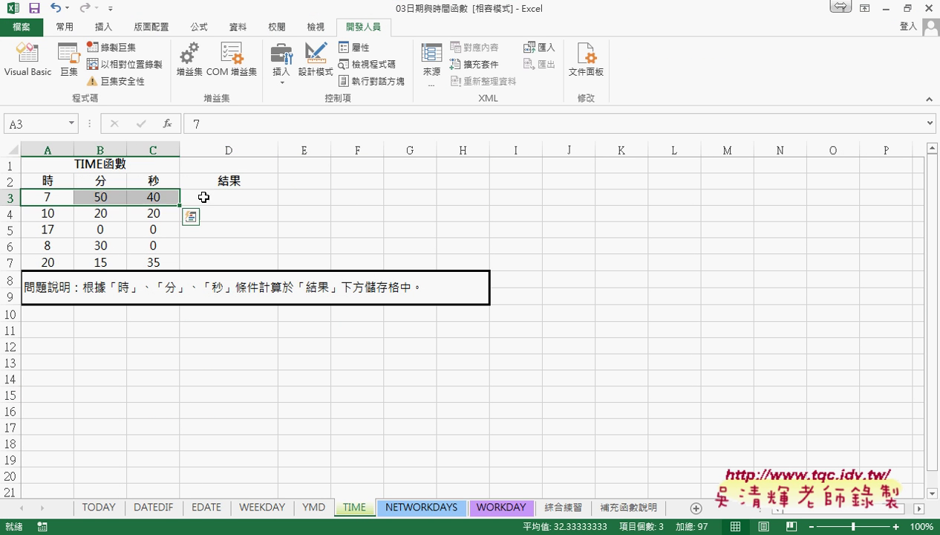
click(196, 197)
Start a formula in D3 and choose TIME from the Date & Time function category
text(=)
click(168, 123)
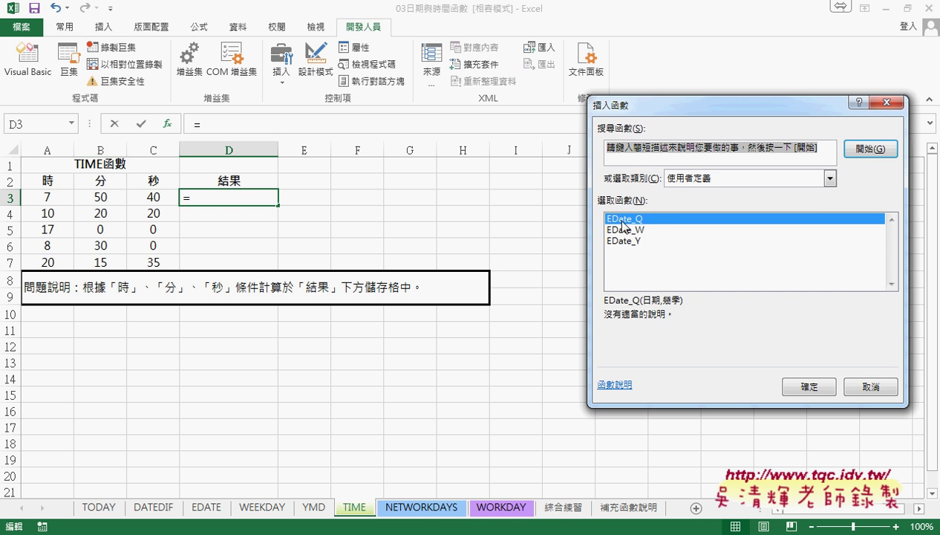
click(829, 178)
click(709, 234)
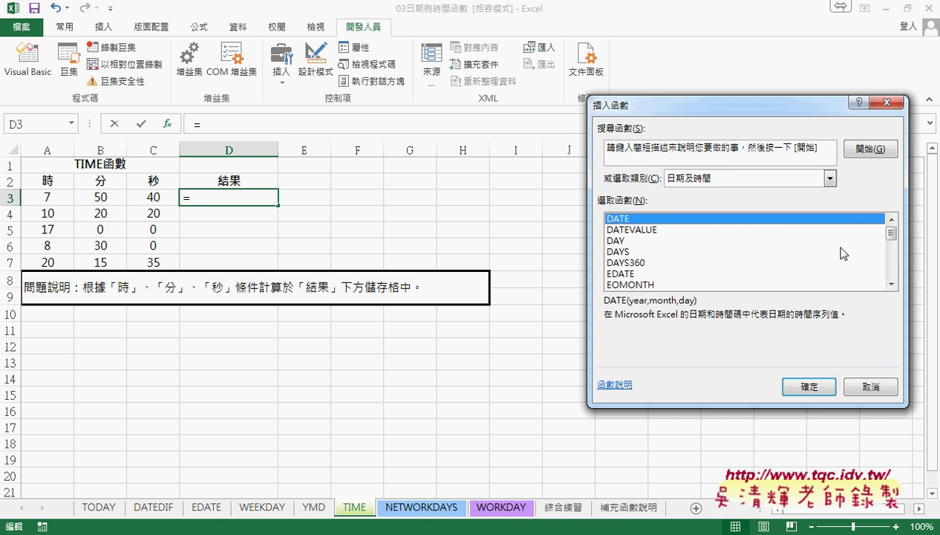
drag(891, 223, 894, 267)
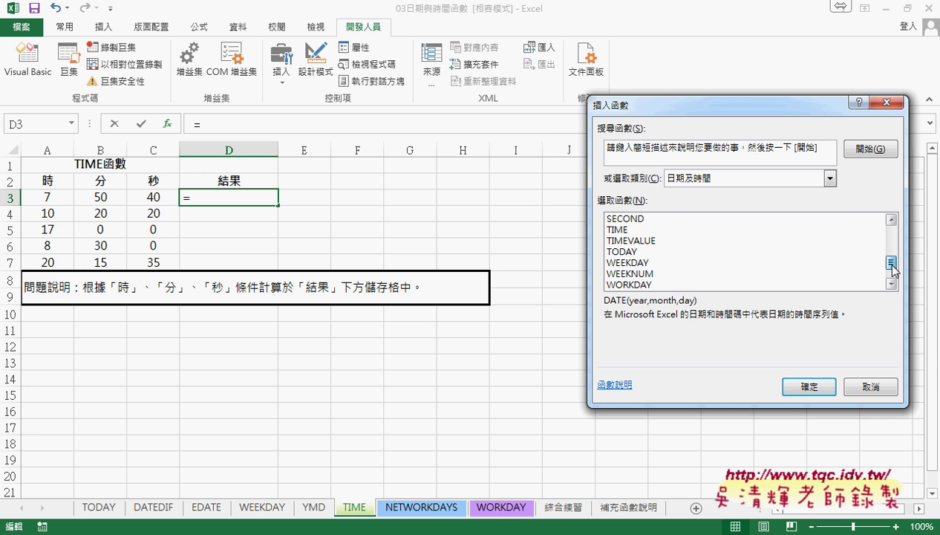
click(628, 230)
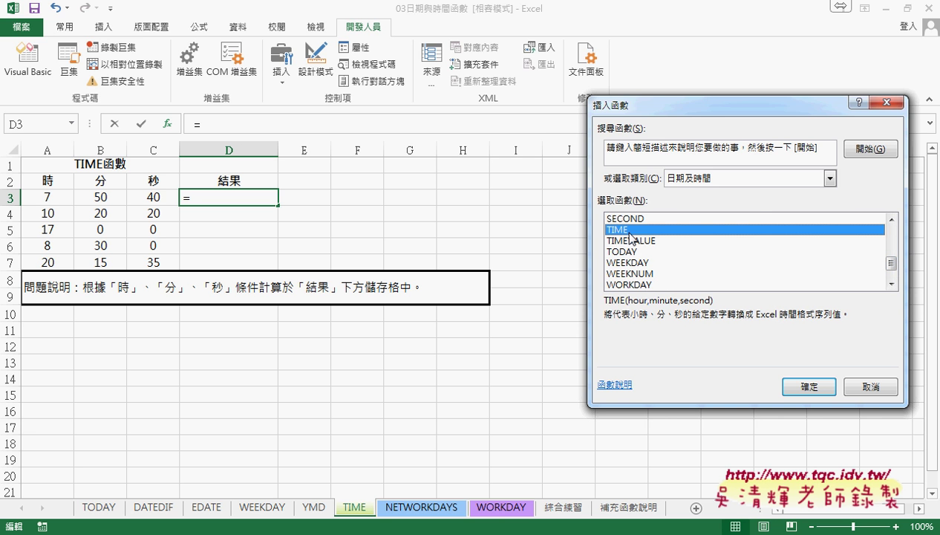
click(807, 385)
Set TIME's Hour to A3, Minute to B3 and Second to C3, giving 7:50:40 AM
click(60, 206)
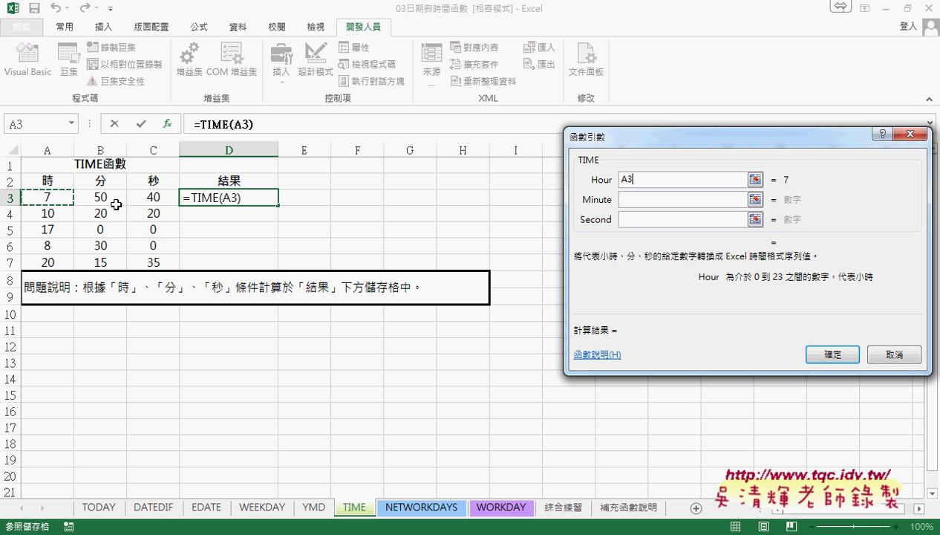
click(617, 197)
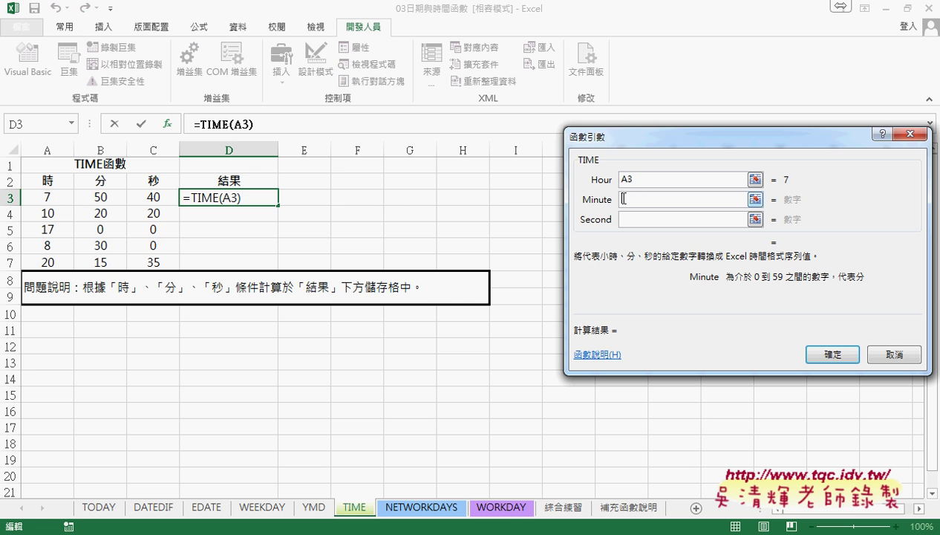
click(118, 197)
click(628, 217)
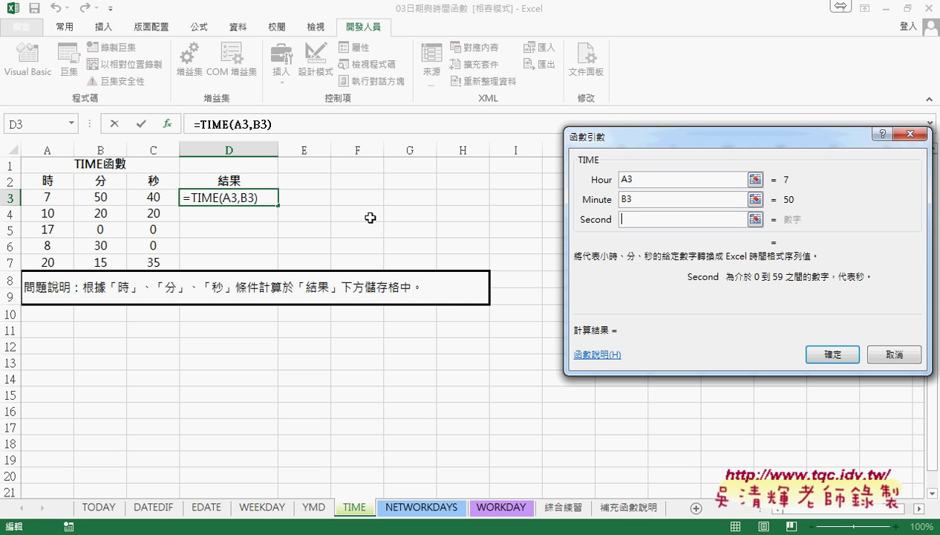
click(160, 197)
click(832, 356)
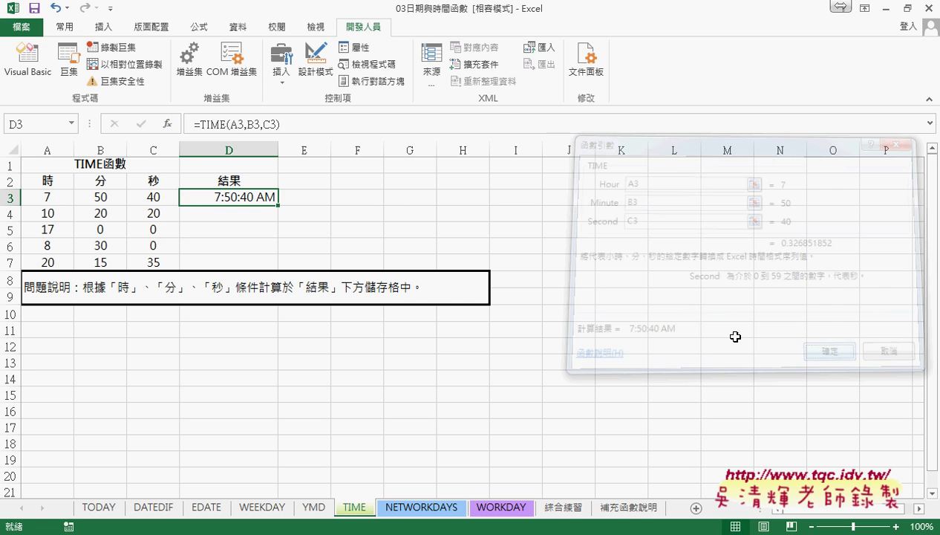
right_click(253, 199)
click(303, 431)
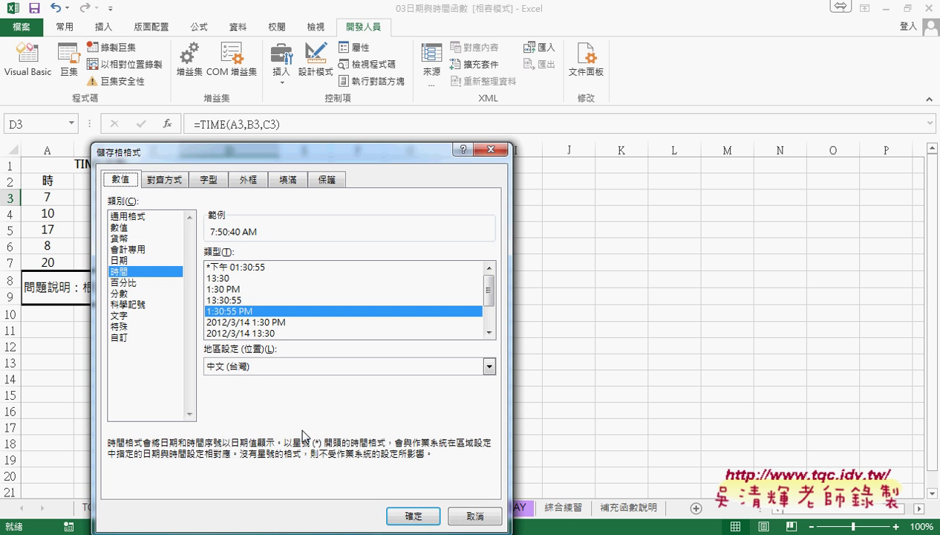
click(146, 216)
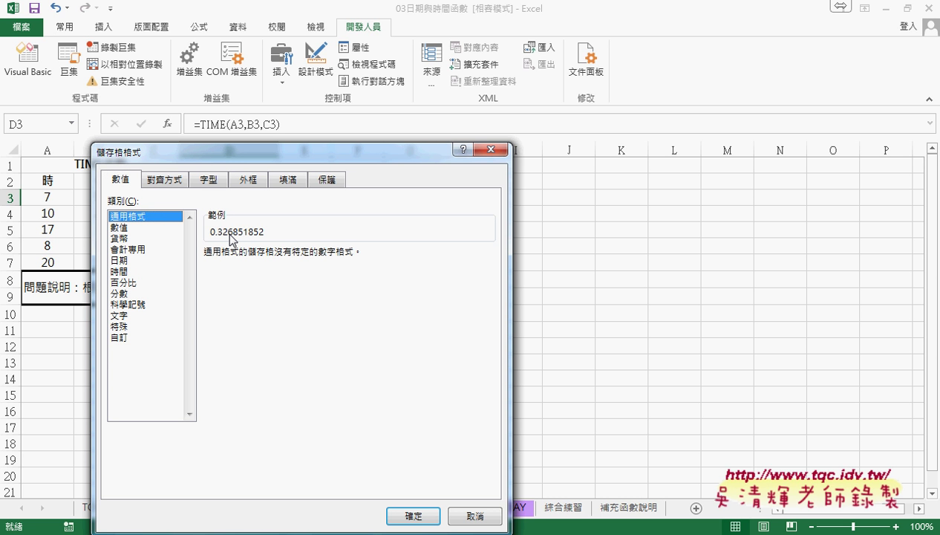
click(491, 150)
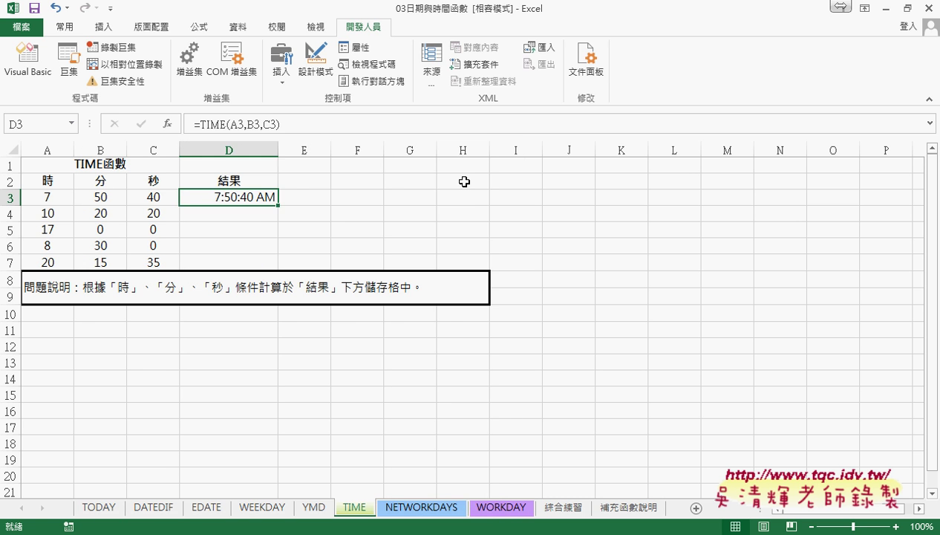
Fill H2:H6 with the series 0, 0.25, 0.5, 0.75, 1
click(464, 181)
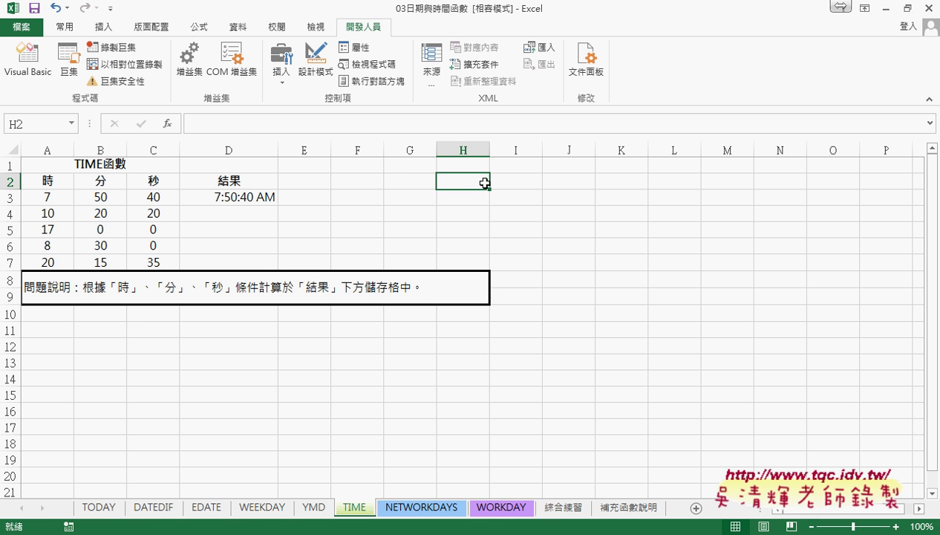
text(0)
click(470, 199)
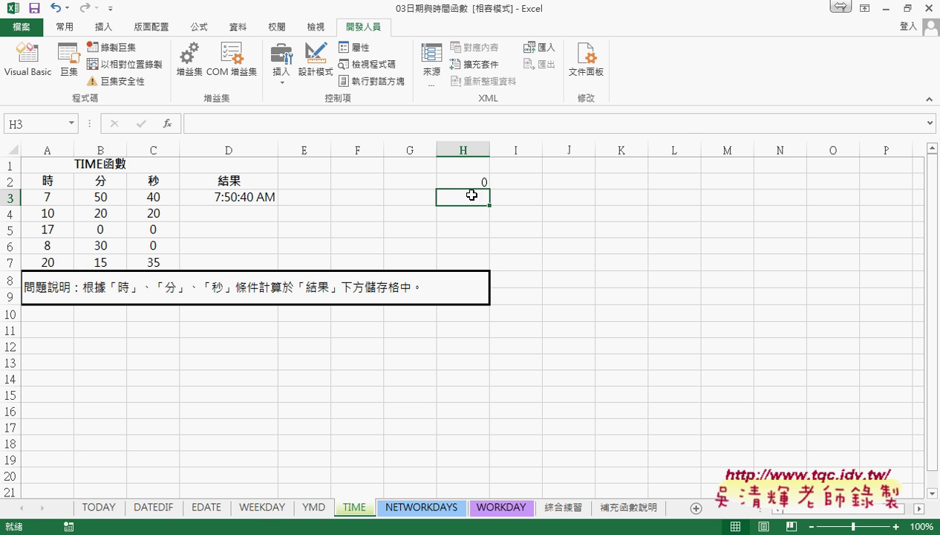
text(0.25)
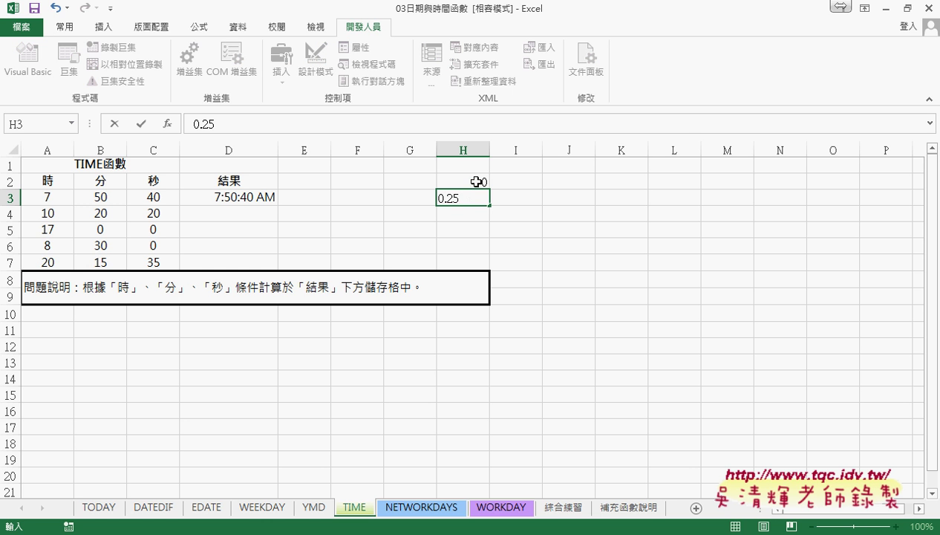
drag(478, 183, 487, 251)
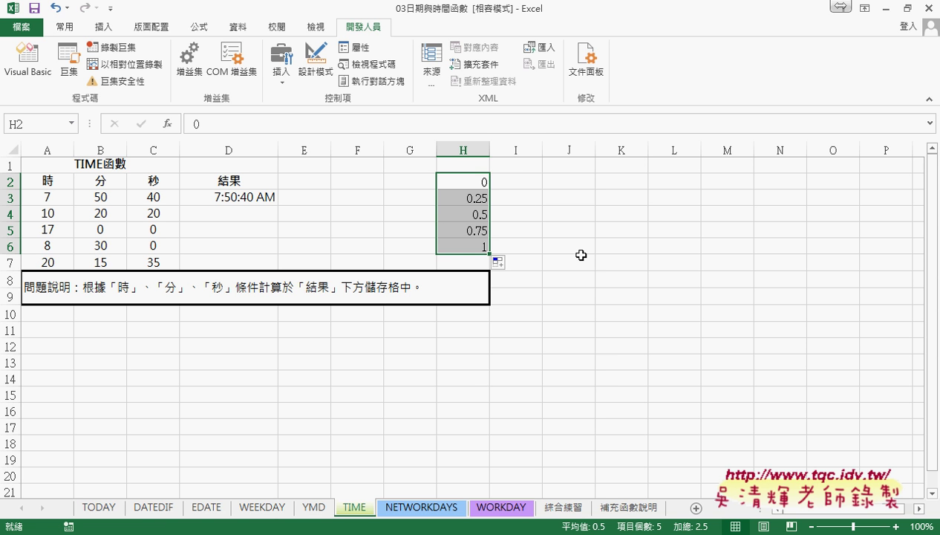
Format H2:H6 with the 時間 category and widen column H to fit the times
right_click(479, 181)
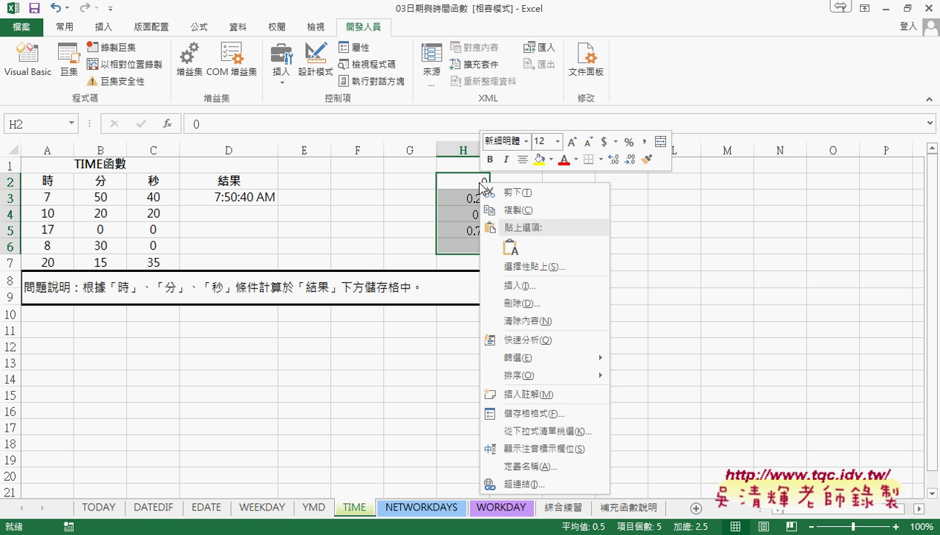
click(553, 414)
click(374, 271)
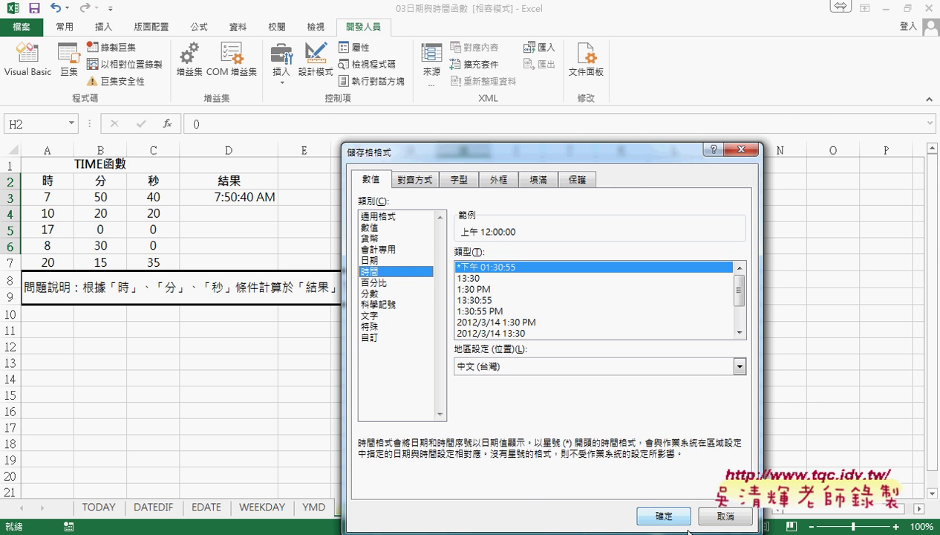
click(664, 515)
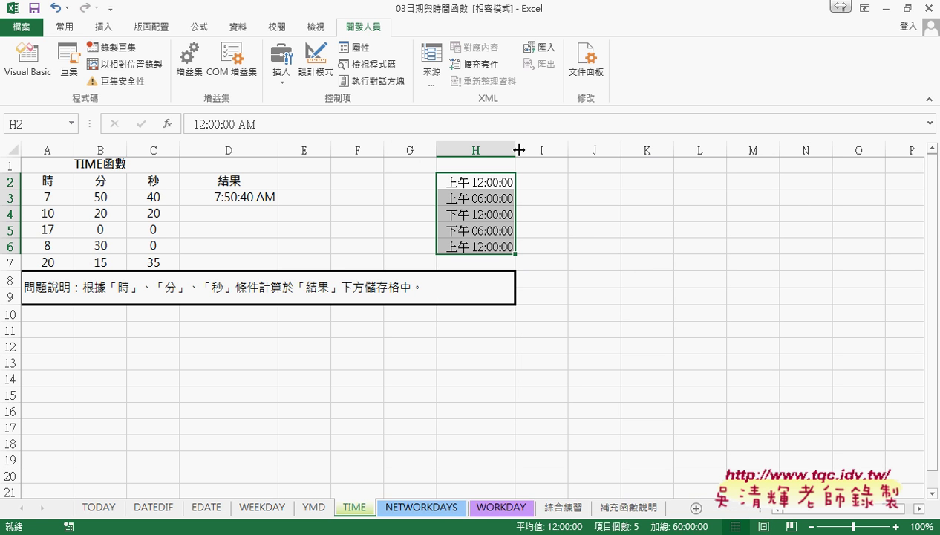
drag(516, 149, 570, 150)
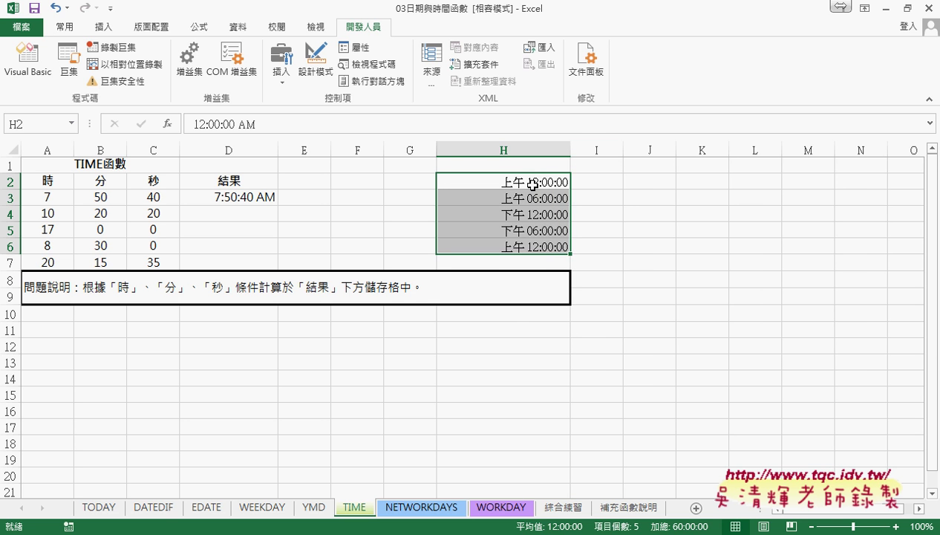
click(529, 180)
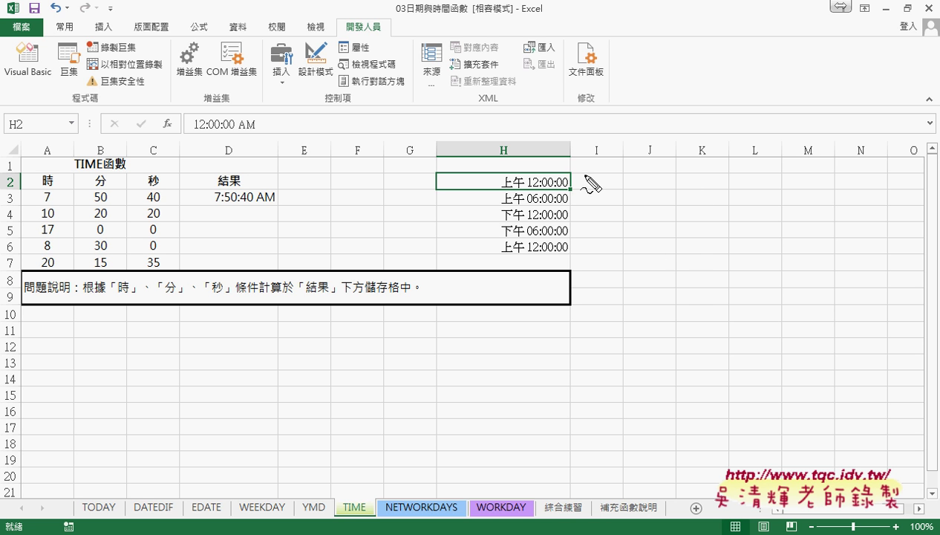
drag(592, 176, 591, 186)
mouse_move(510, 189)
mouse_down()
mouse_move(548, 189)
mouse_move(598, 219)
mouse_up()
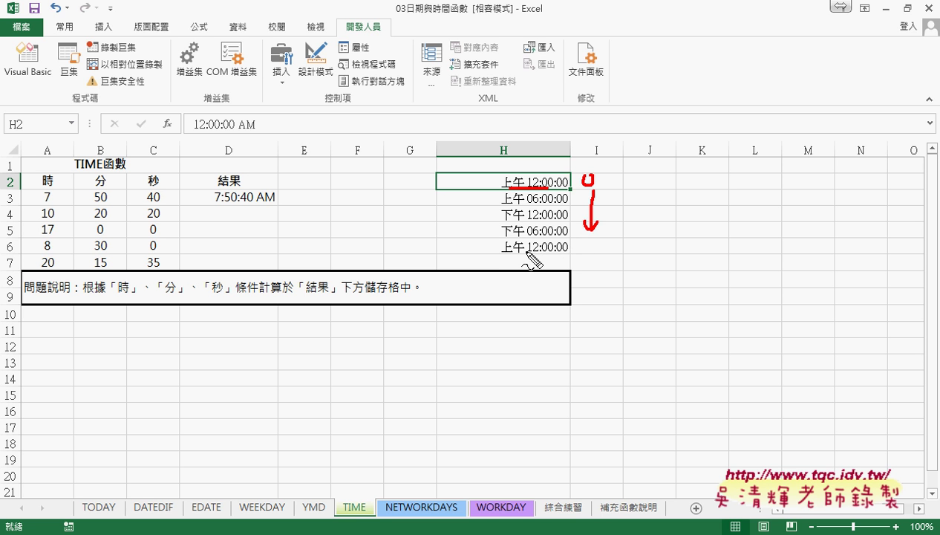
drag(512, 253, 592, 251)
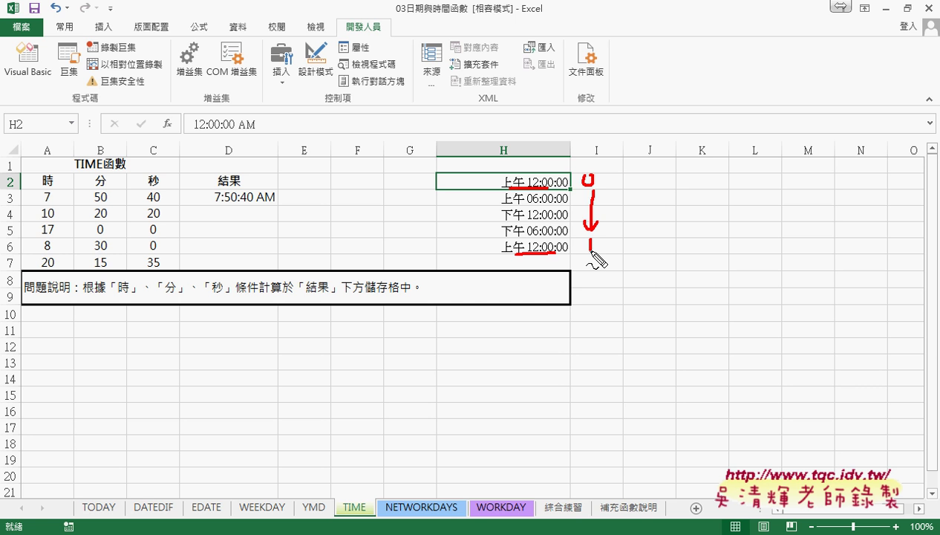
key(Escape)
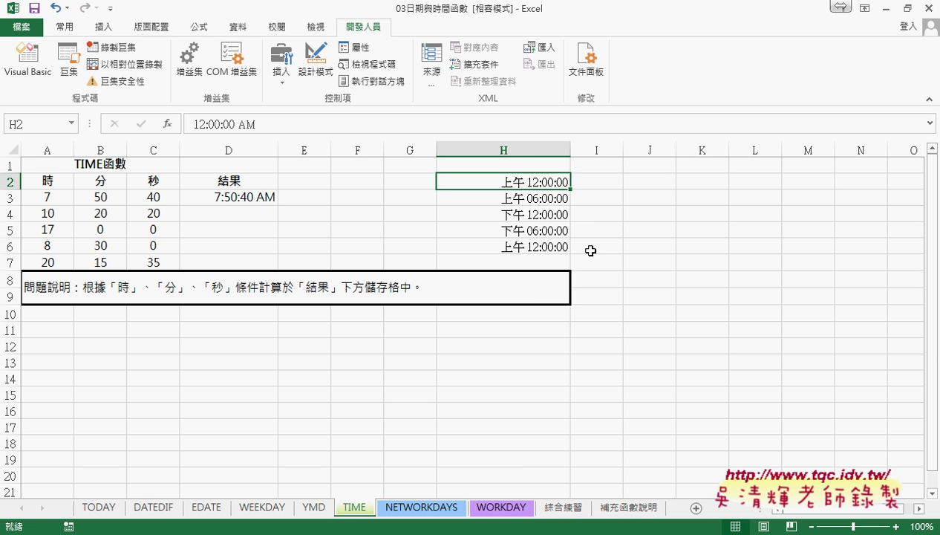
drag(533, 184, 535, 247)
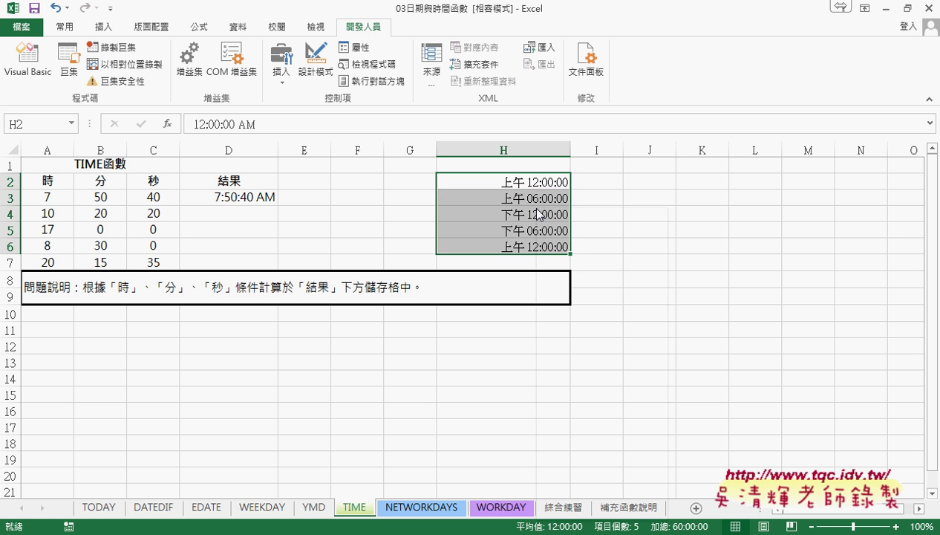
Reset H2:H6 to 通用格式 and fill the TIME formula from D3 down to D7
right_click(538, 213)
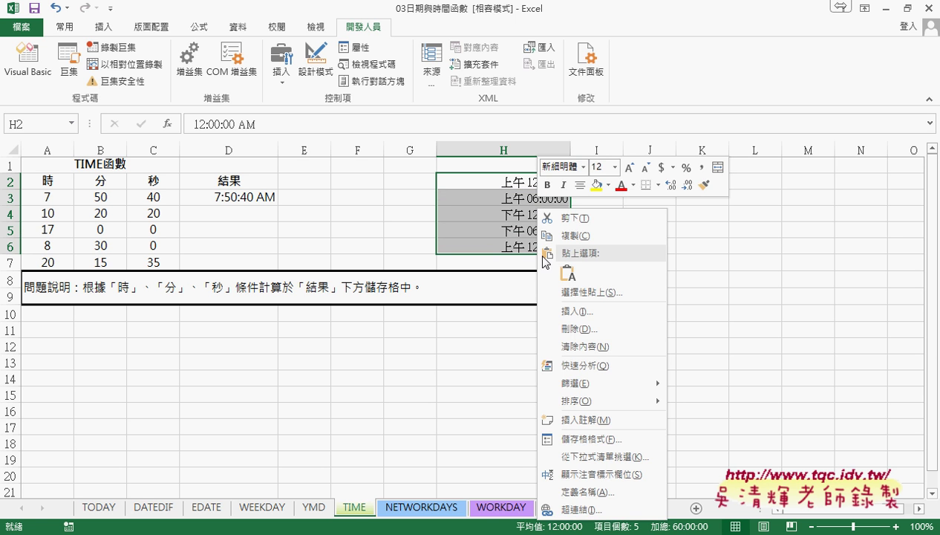
click(570, 440)
click(399, 216)
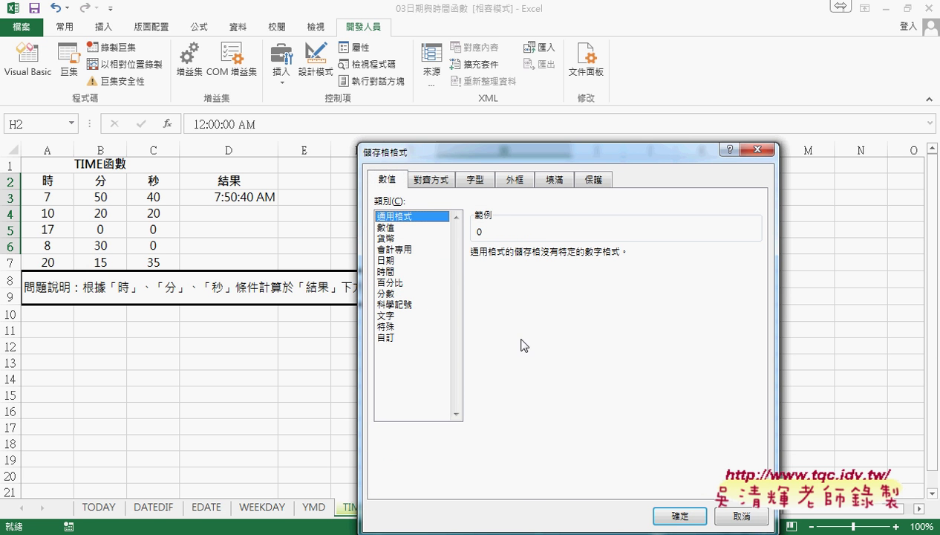
click(678, 515)
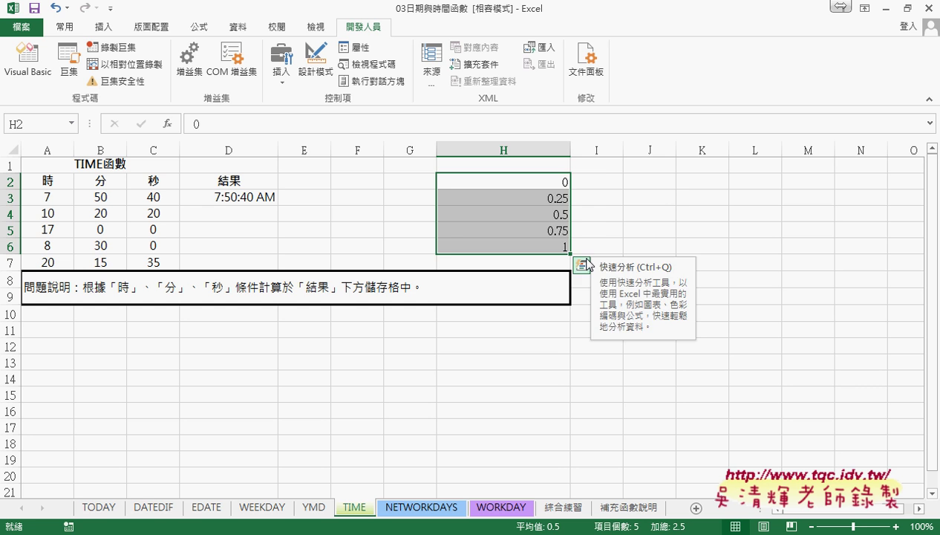
click(206, 195)
drag(277, 205, 276, 265)
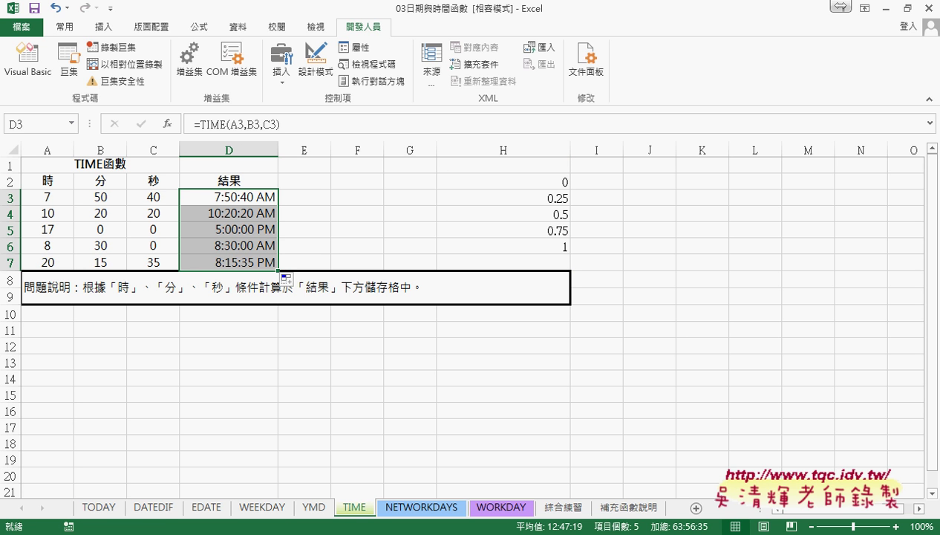
In 程式碼.docx, mark up the first TIME formula that adds 52 seconds to 7:50:40 AM
click(152, 405)
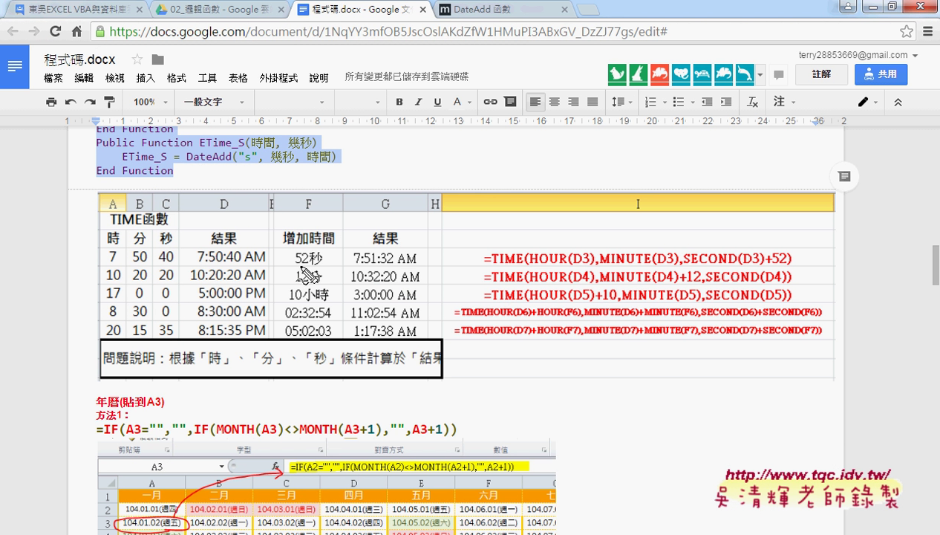
drag(297, 265, 309, 263)
drag(227, 262, 242, 261)
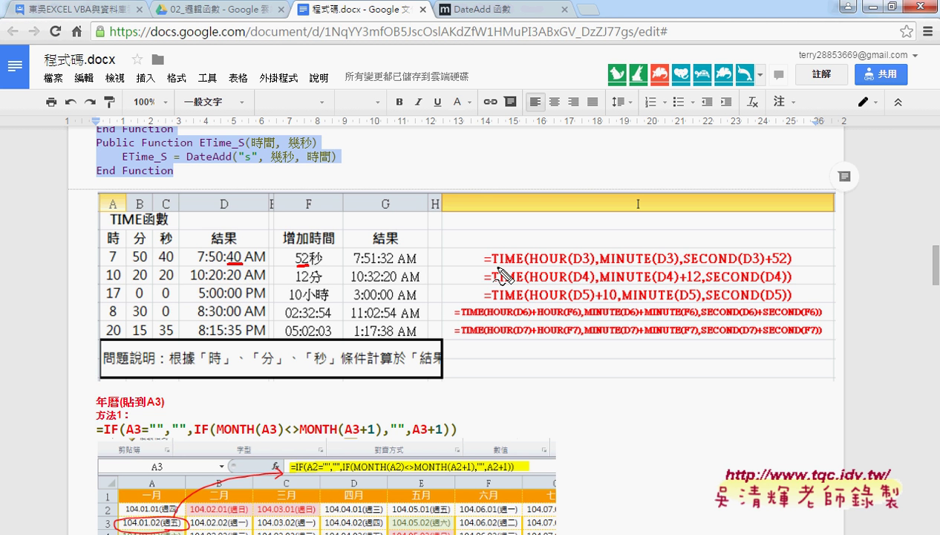
drag(496, 269, 587, 265)
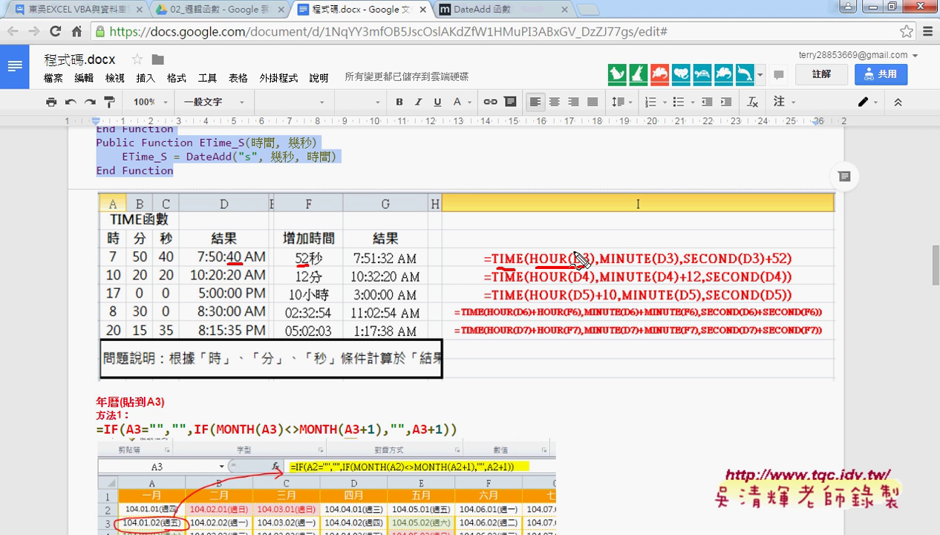
drag(656, 266, 674, 266)
mouse_move(765, 266)
mouse_down()
mouse_move(792, 252)
mouse_move(765, 266)
mouse_up()
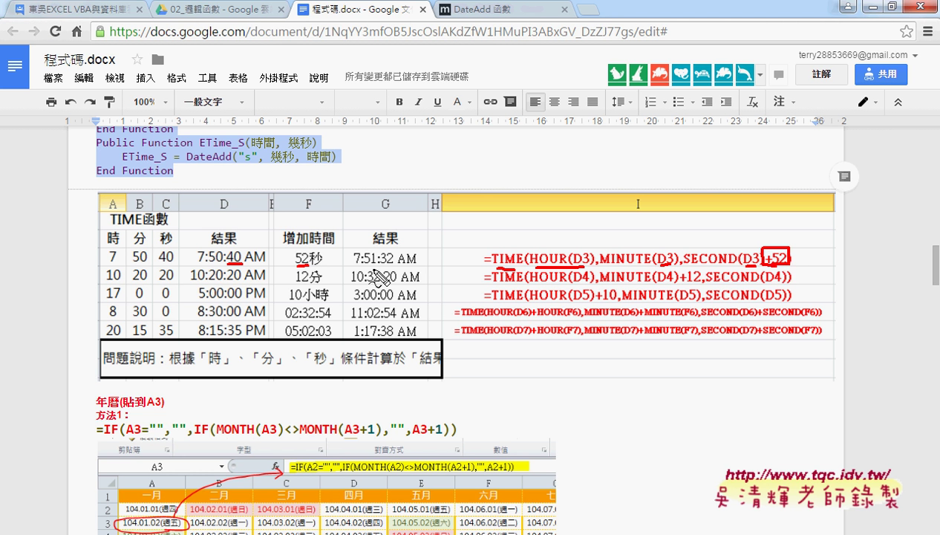
Annotate the 12分, 10小時 and 02:32:54 examples and their formulas, then clear the annotations
drag(297, 283, 321, 284)
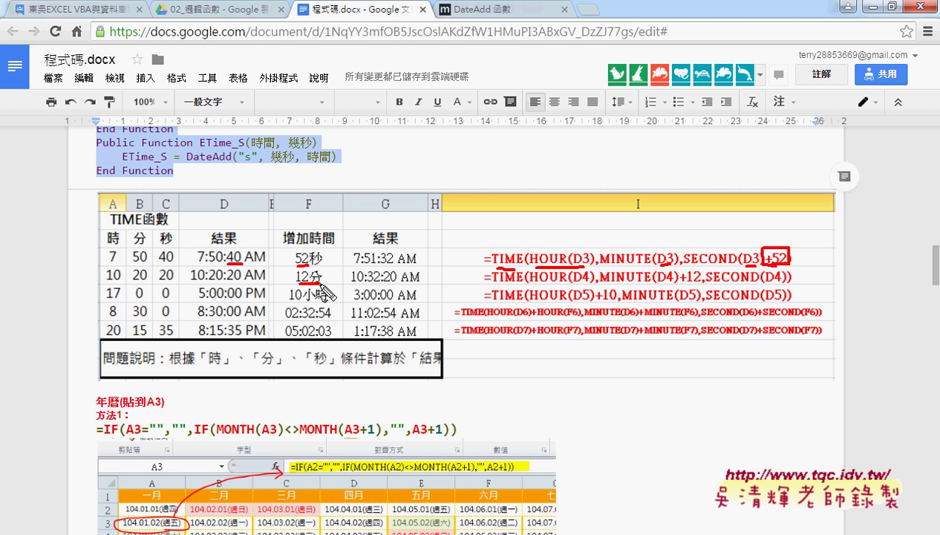
drag(600, 283, 702, 283)
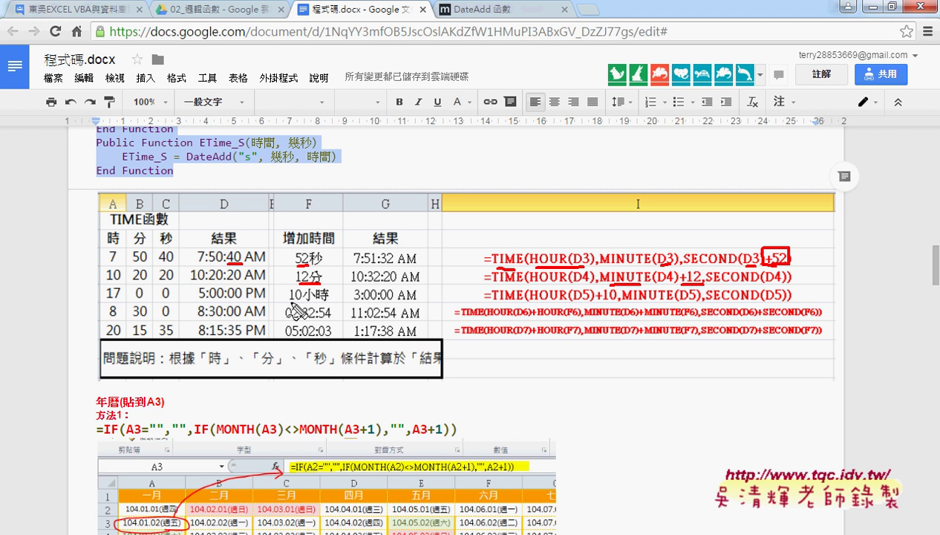
drag(291, 301, 328, 301)
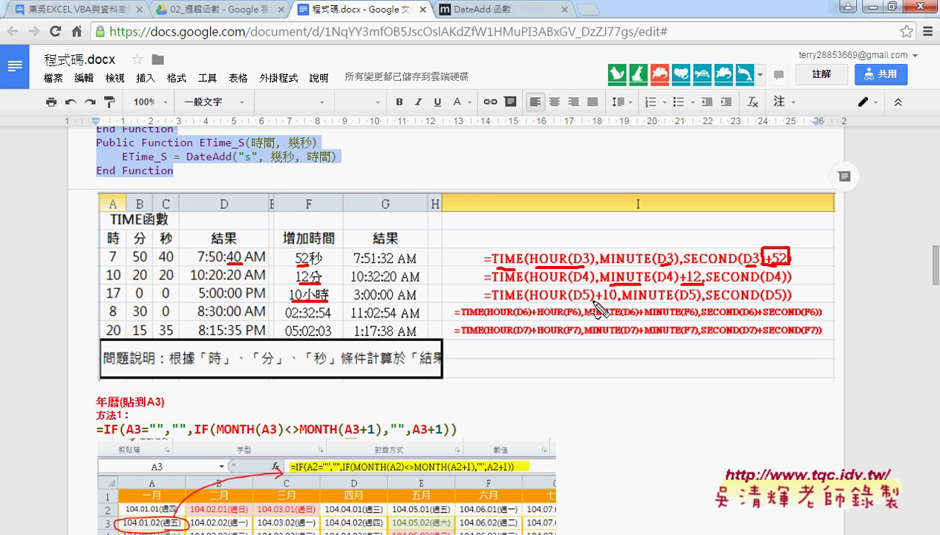
drag(584, 302, 606, 302)
drag(287, 320, 398, 321)
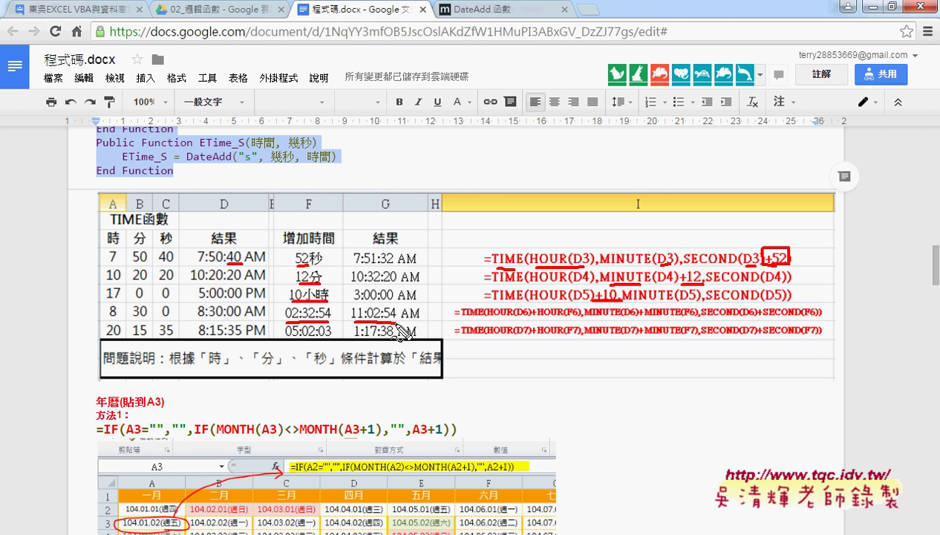
drag(462, 319, 578, 324)
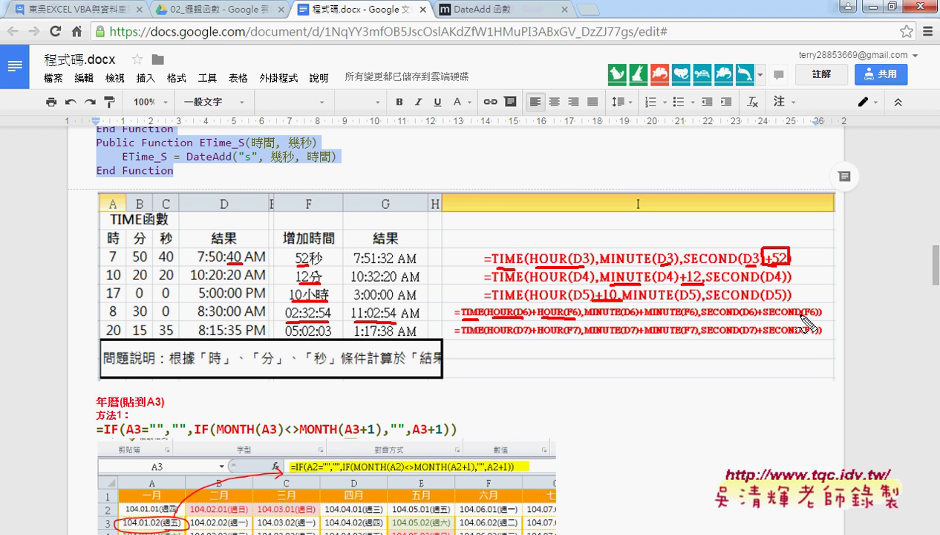
key(Escape)
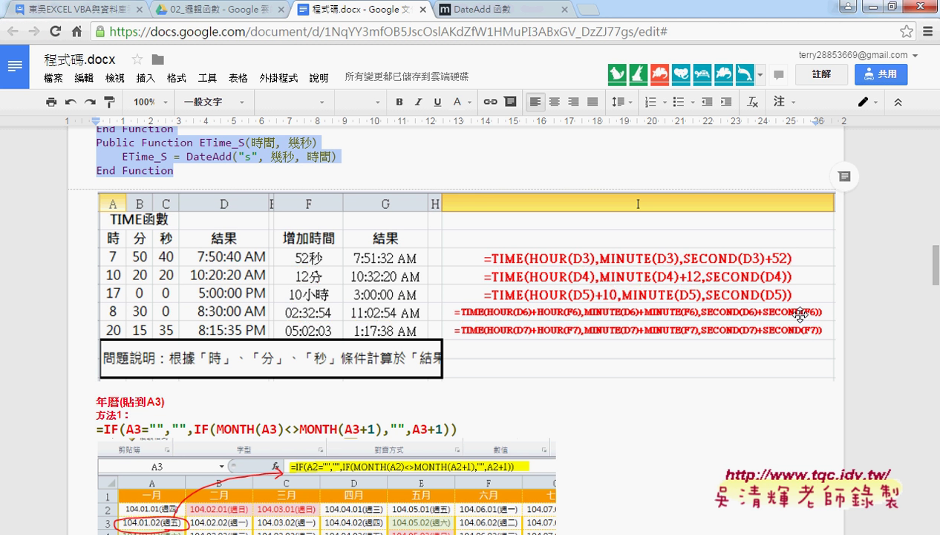
Select the three DateAdd functions ETime_H, ETime_M and ETime_S in 程式碼.docx, from Public Function ETime_H to the last End Function
scroll(549, 330, up, 2)
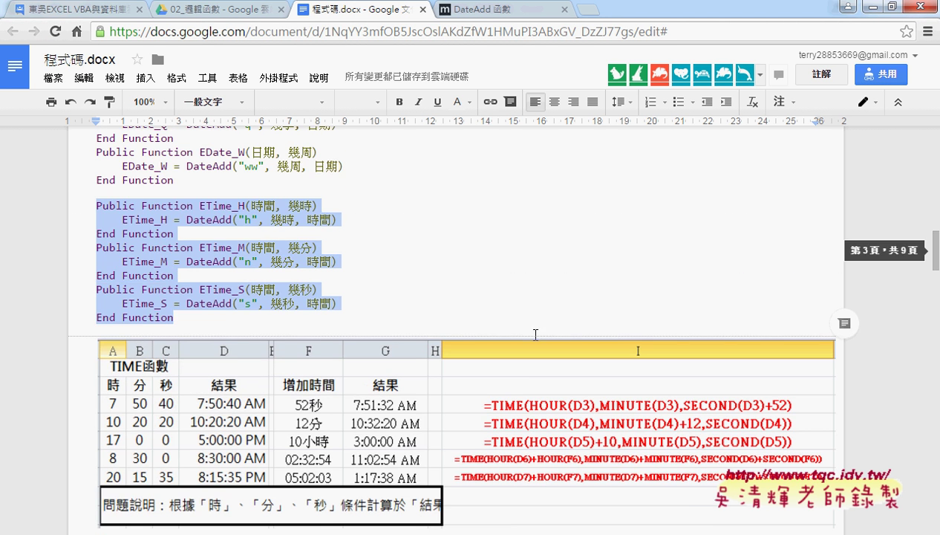
click(137, 207)
mouse_move(175, 317)
mouse_down()
mouse_move(81, 208)
mouse_move(71, 213)
mouse_up()
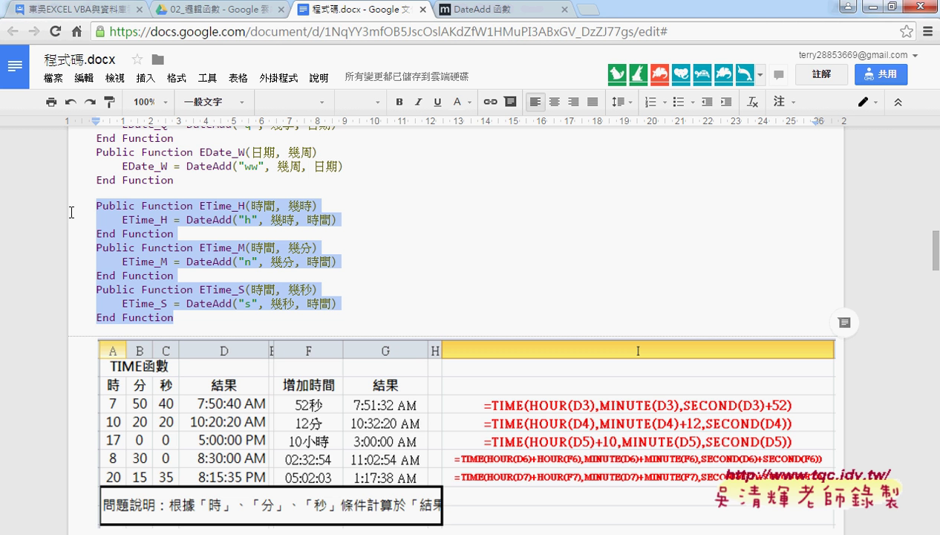